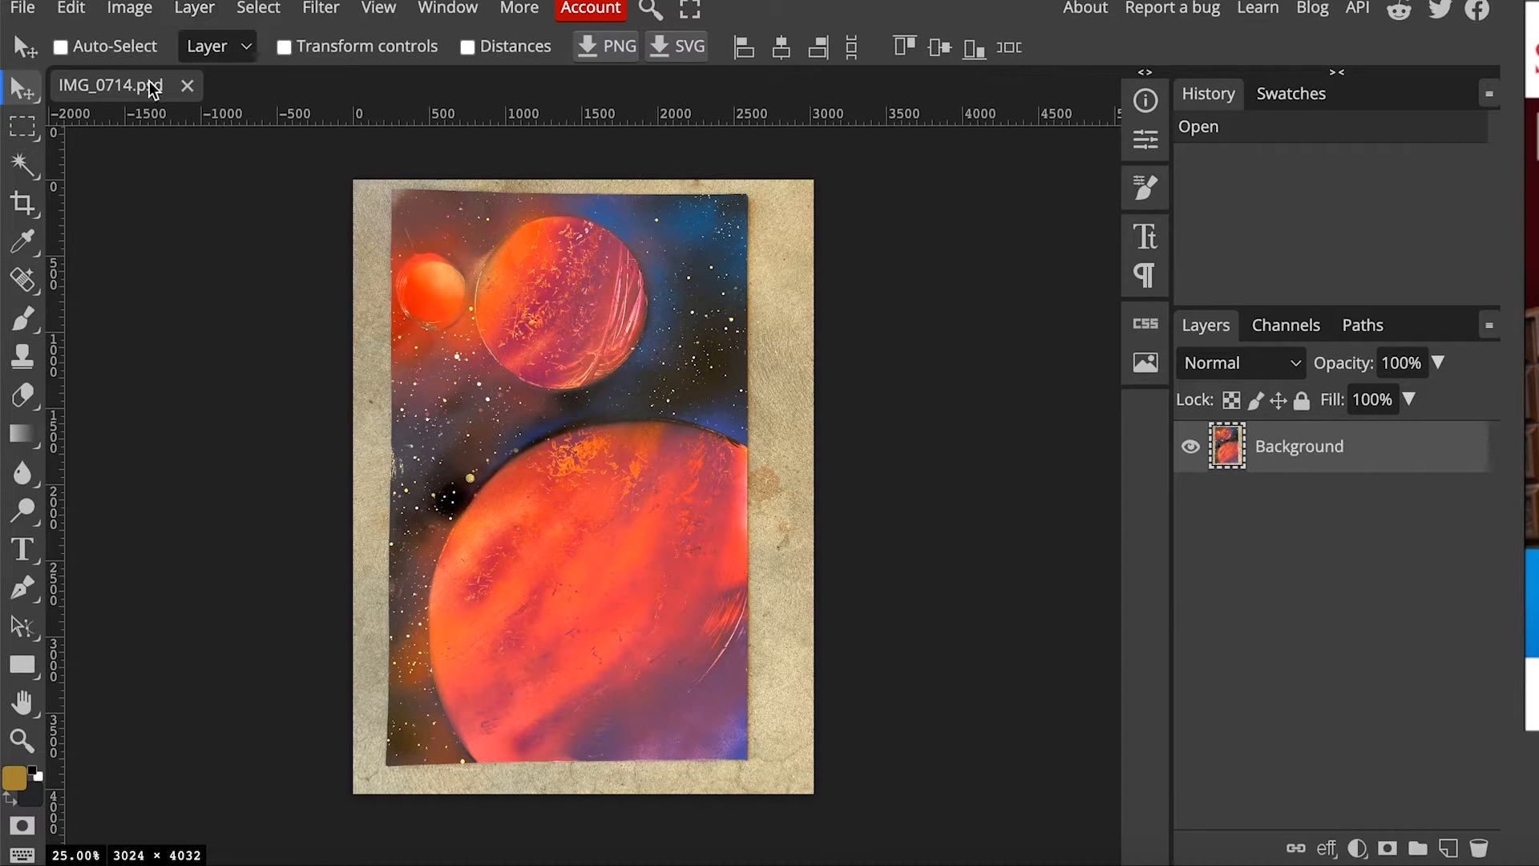
# Step: Rotate the whole image 90° clockwise
pyautogui.click(127, 12)
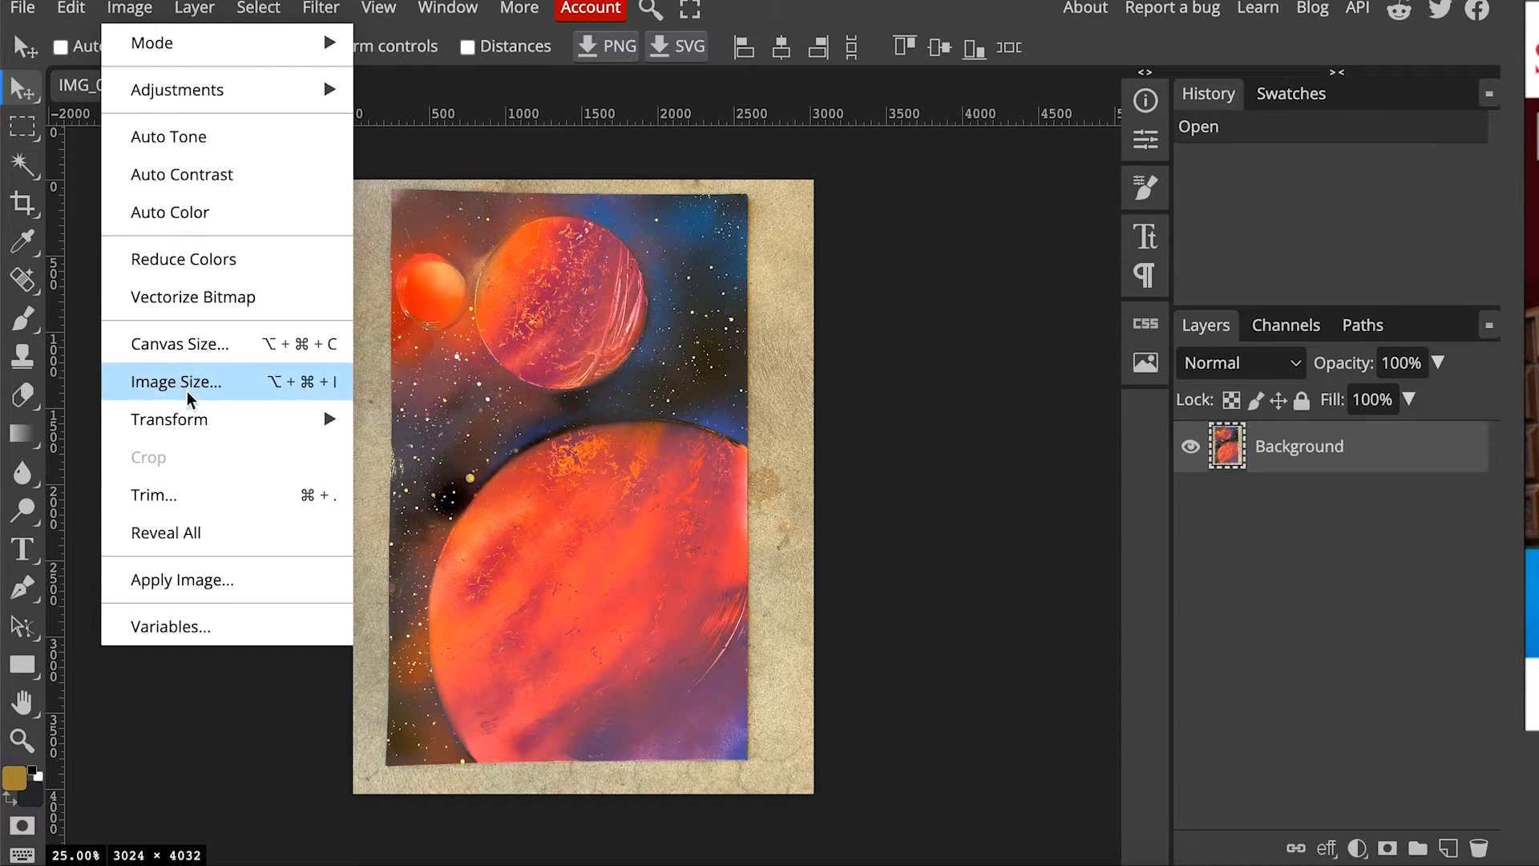
pyautogui.moveTo(189, 423)
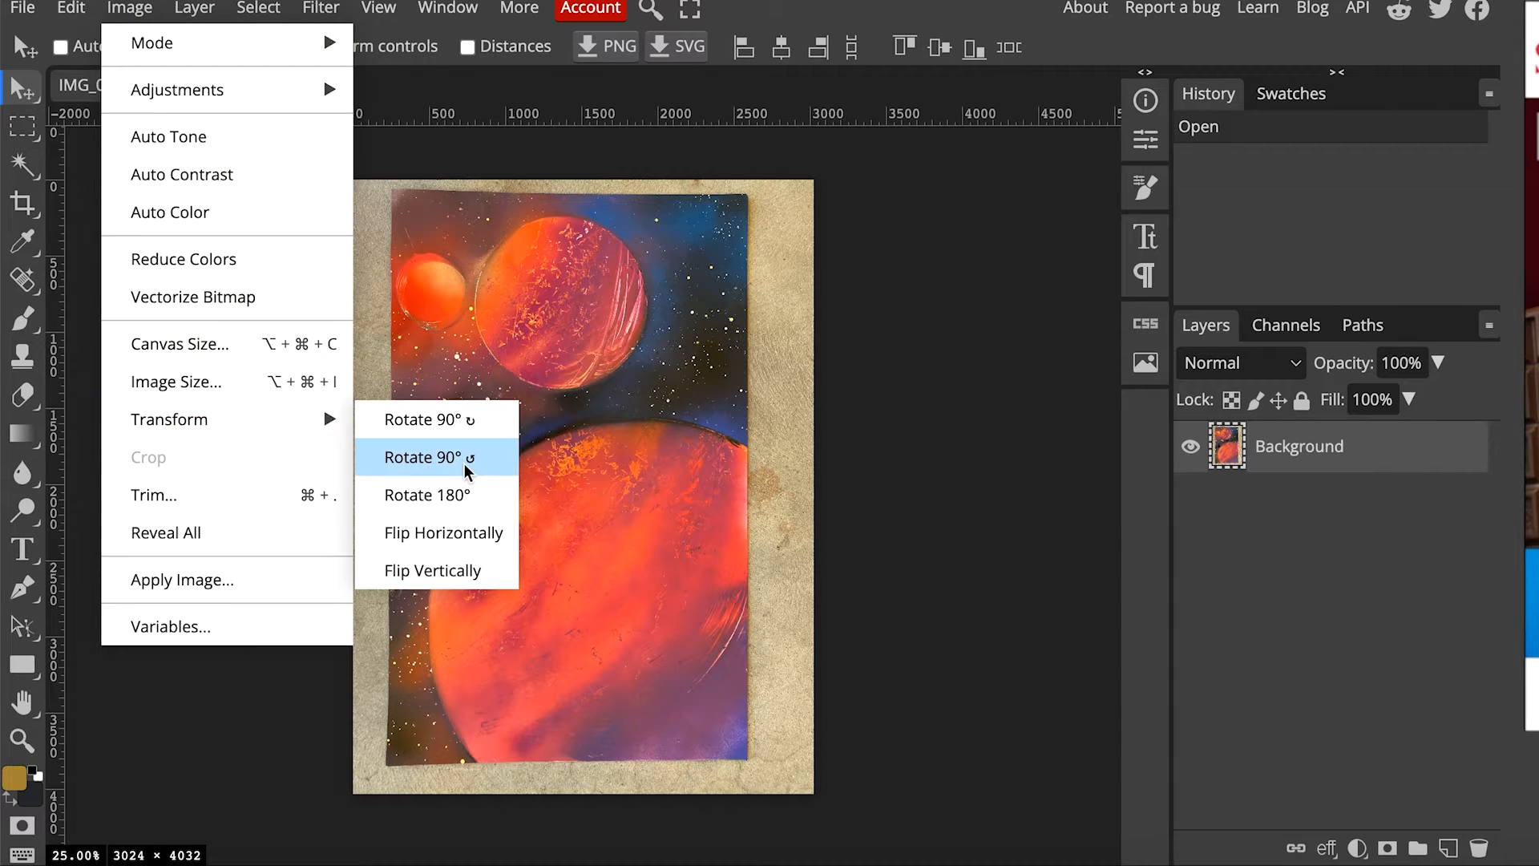
pyautogui.click(453, 421)
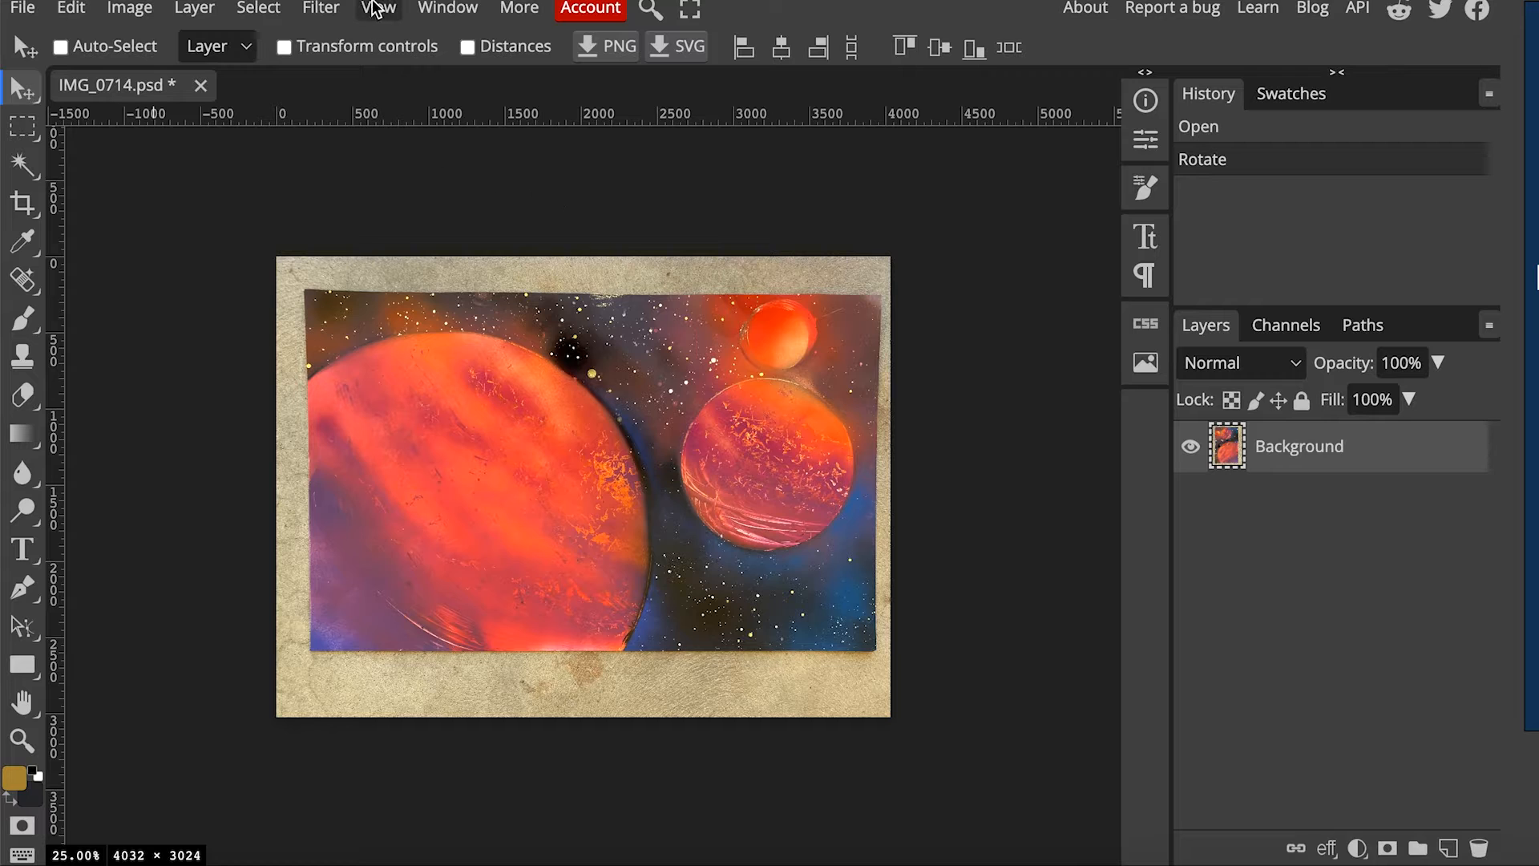
# Step: Add two horizontal and two vertical guides from the rulers along the painting's four outer edges
pyautogui.click(377, 8)
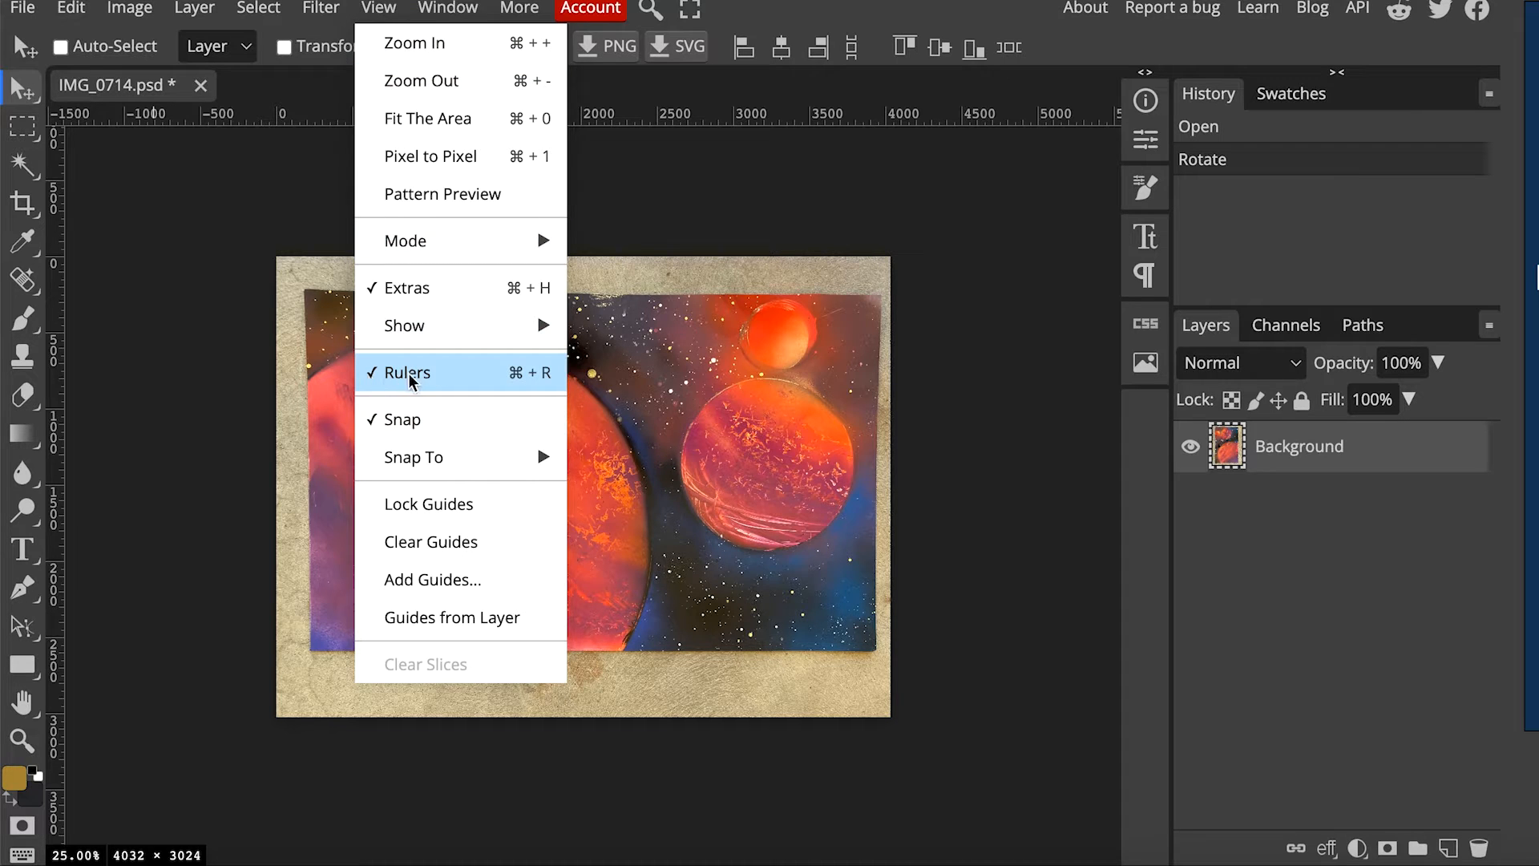
pyautogui.click(693, 275)
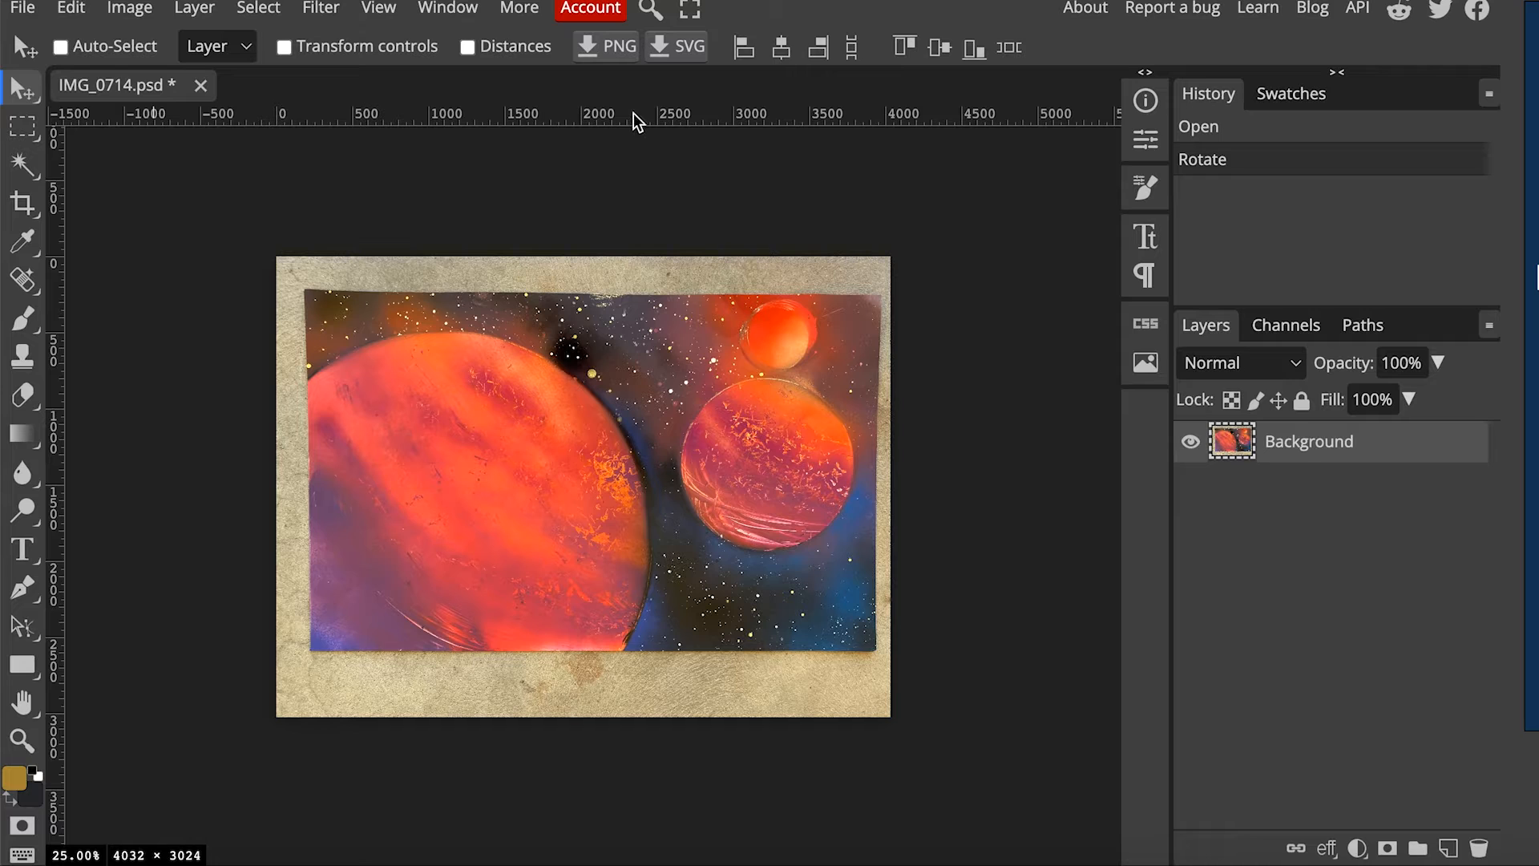
pyautogui.moveTo(635, 120); pyautogui.dragTo(640, 297)
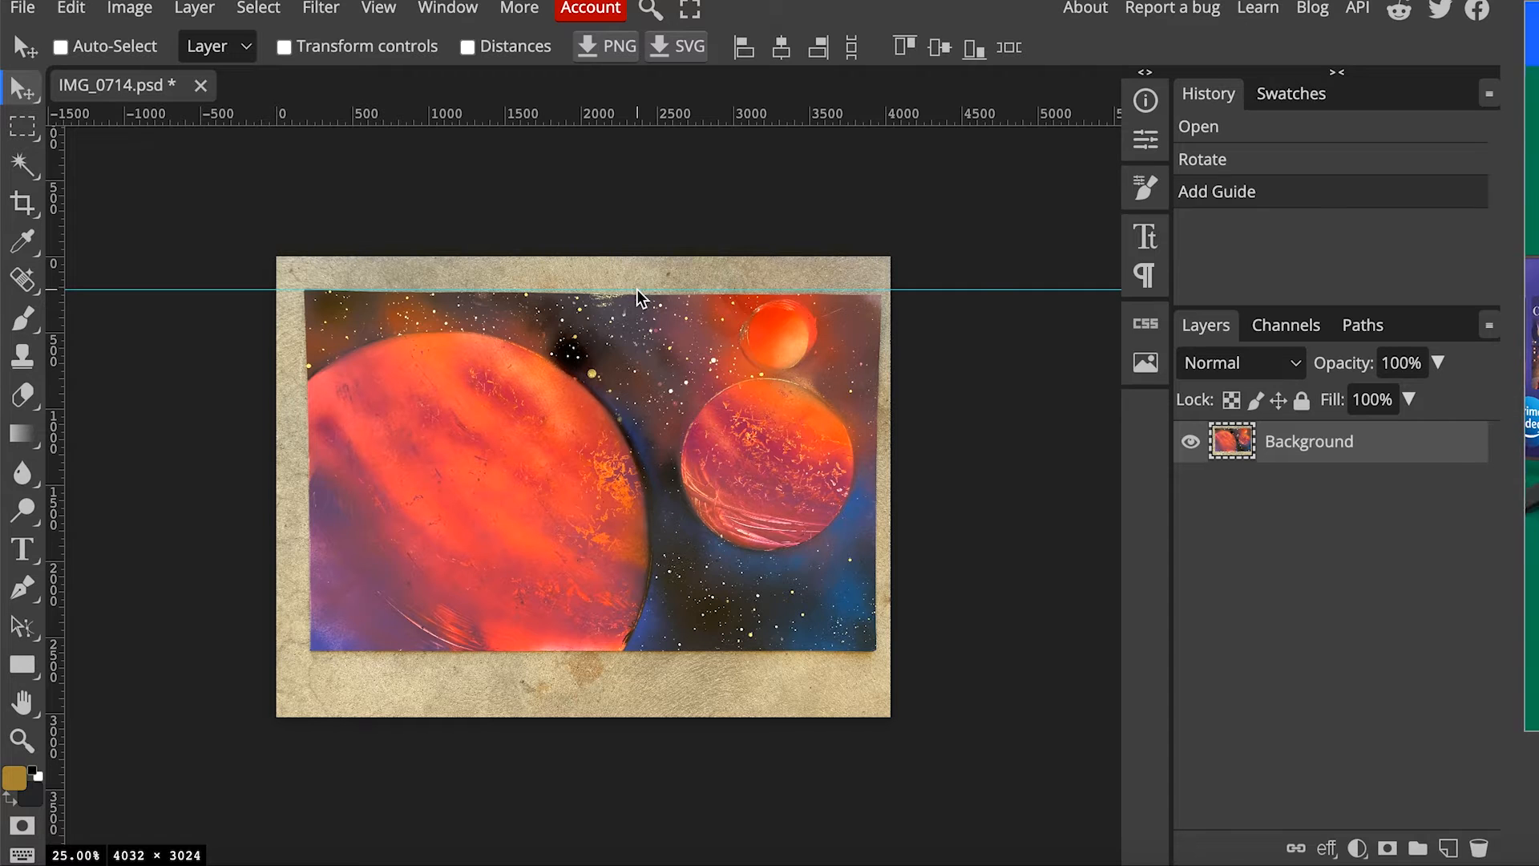
pyautogui.moveTo(703, 117); pyautogui.dragTo(704, 655)
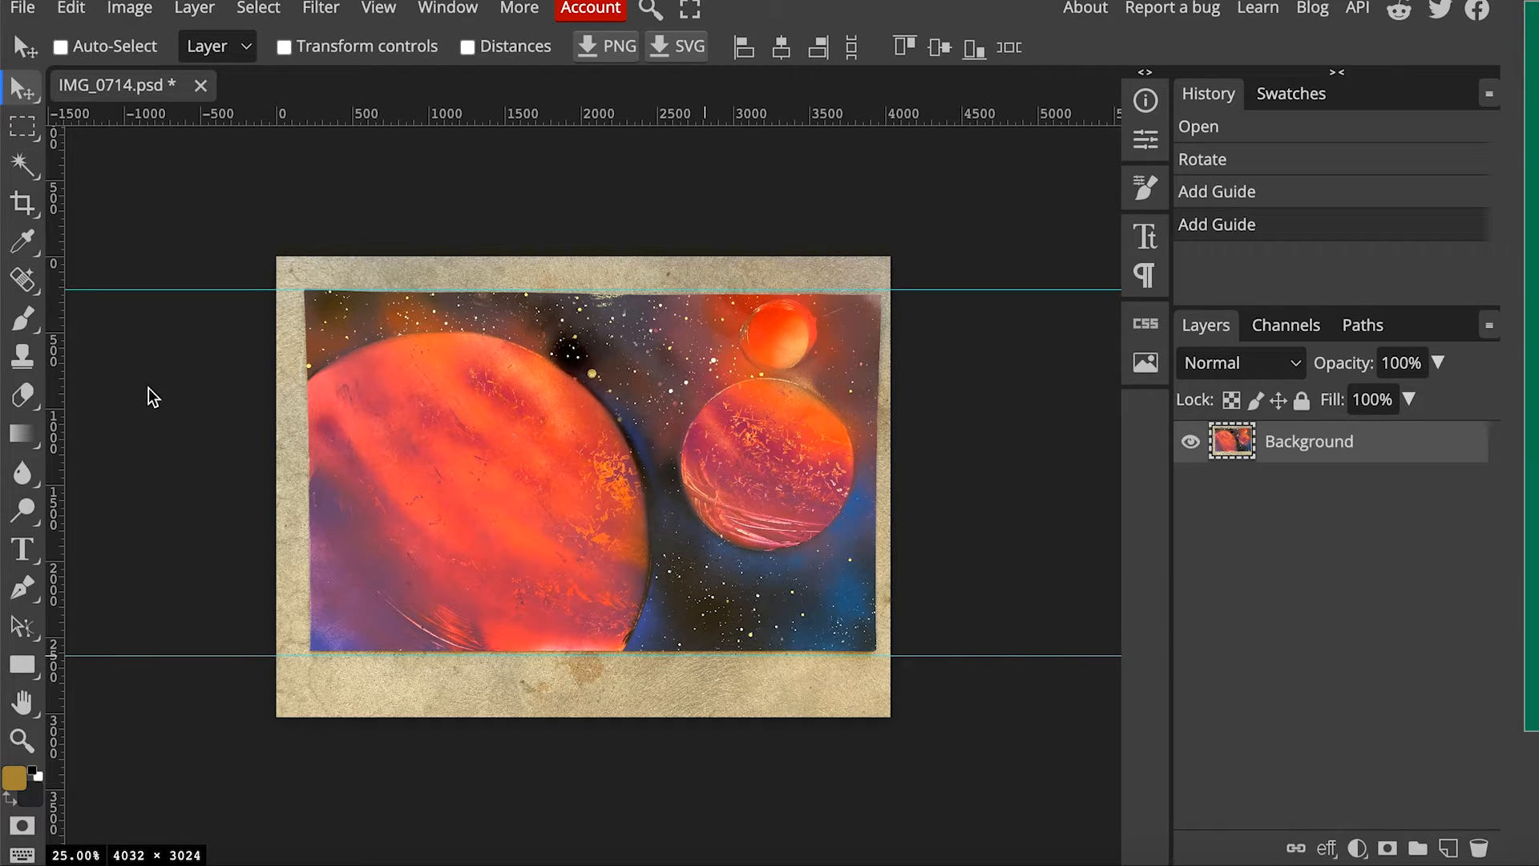
pyautogui.moveTo(55, 433); pyautogui.dragTo(303, 451)
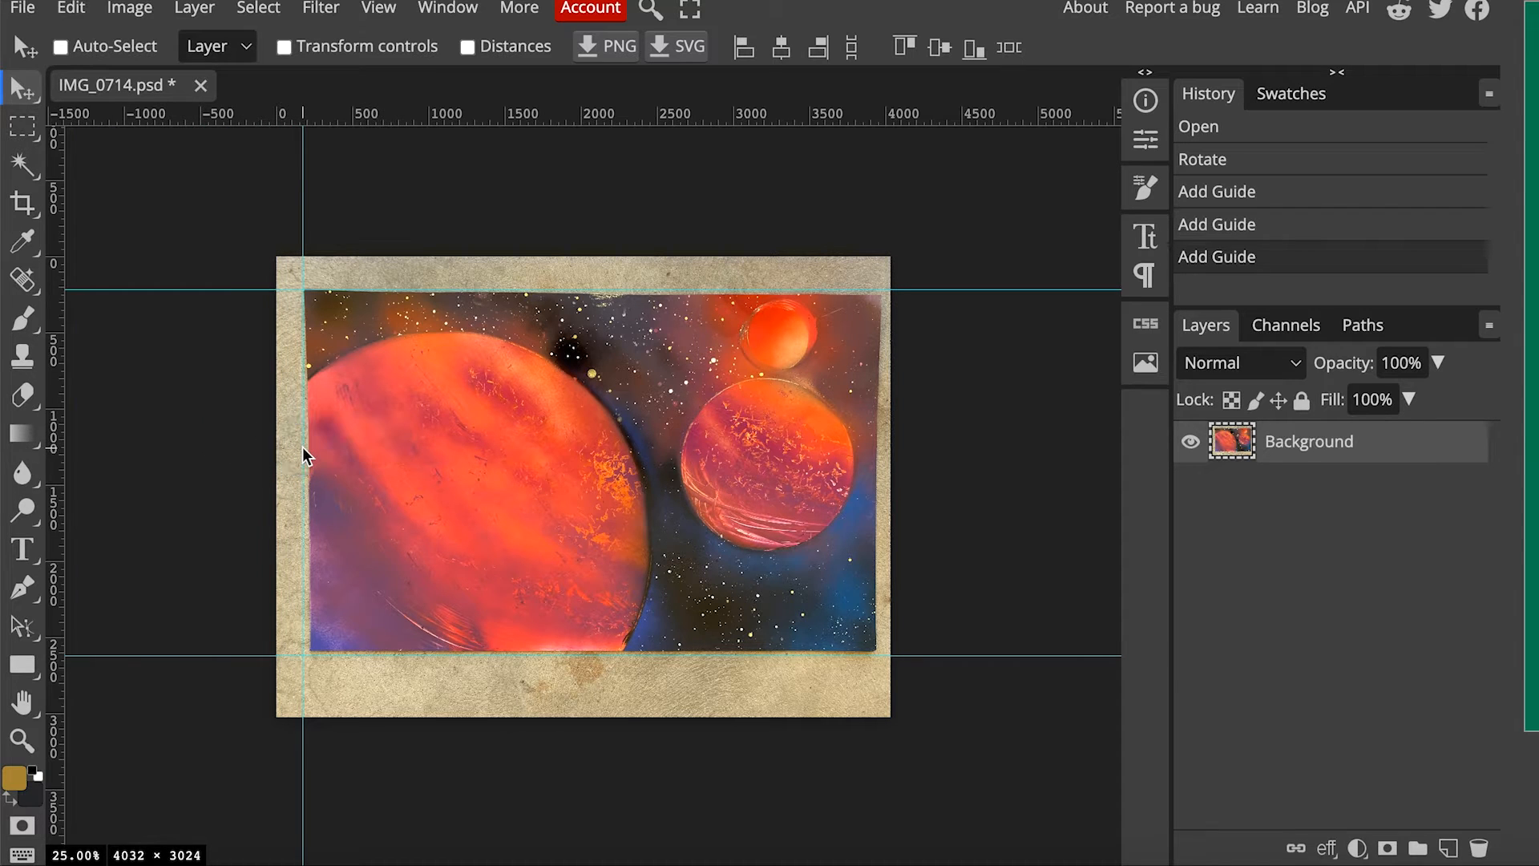
pyautogui.moveTo(56, 525); pyautogui.dragTo(887, 532)
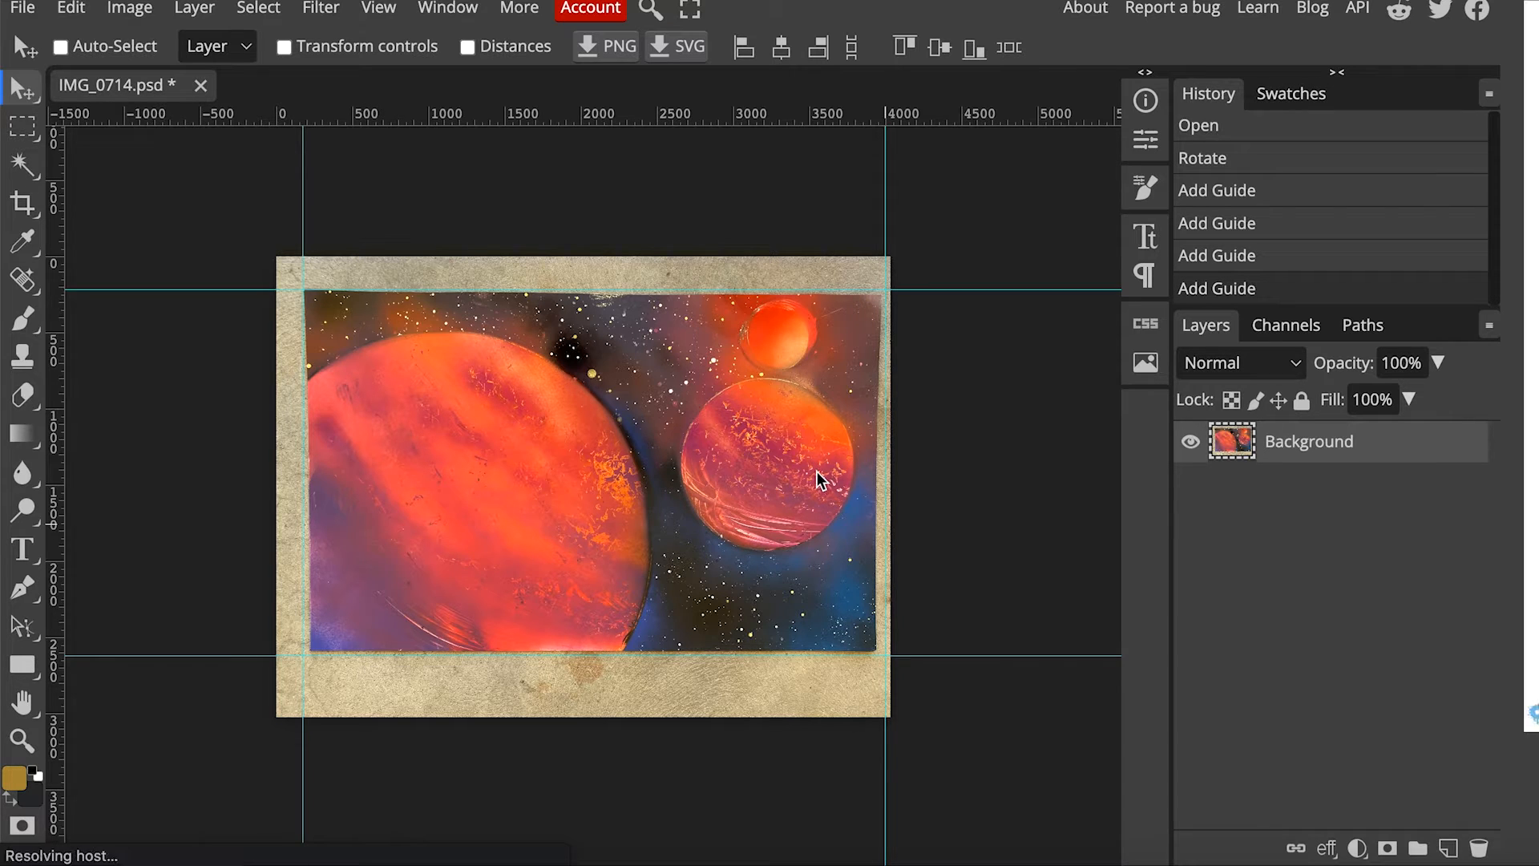
# Step: Make a rectangular selection slightly larger than the painting, just outside the guides, and turn off snapping
pyautogui.click(26, 133)
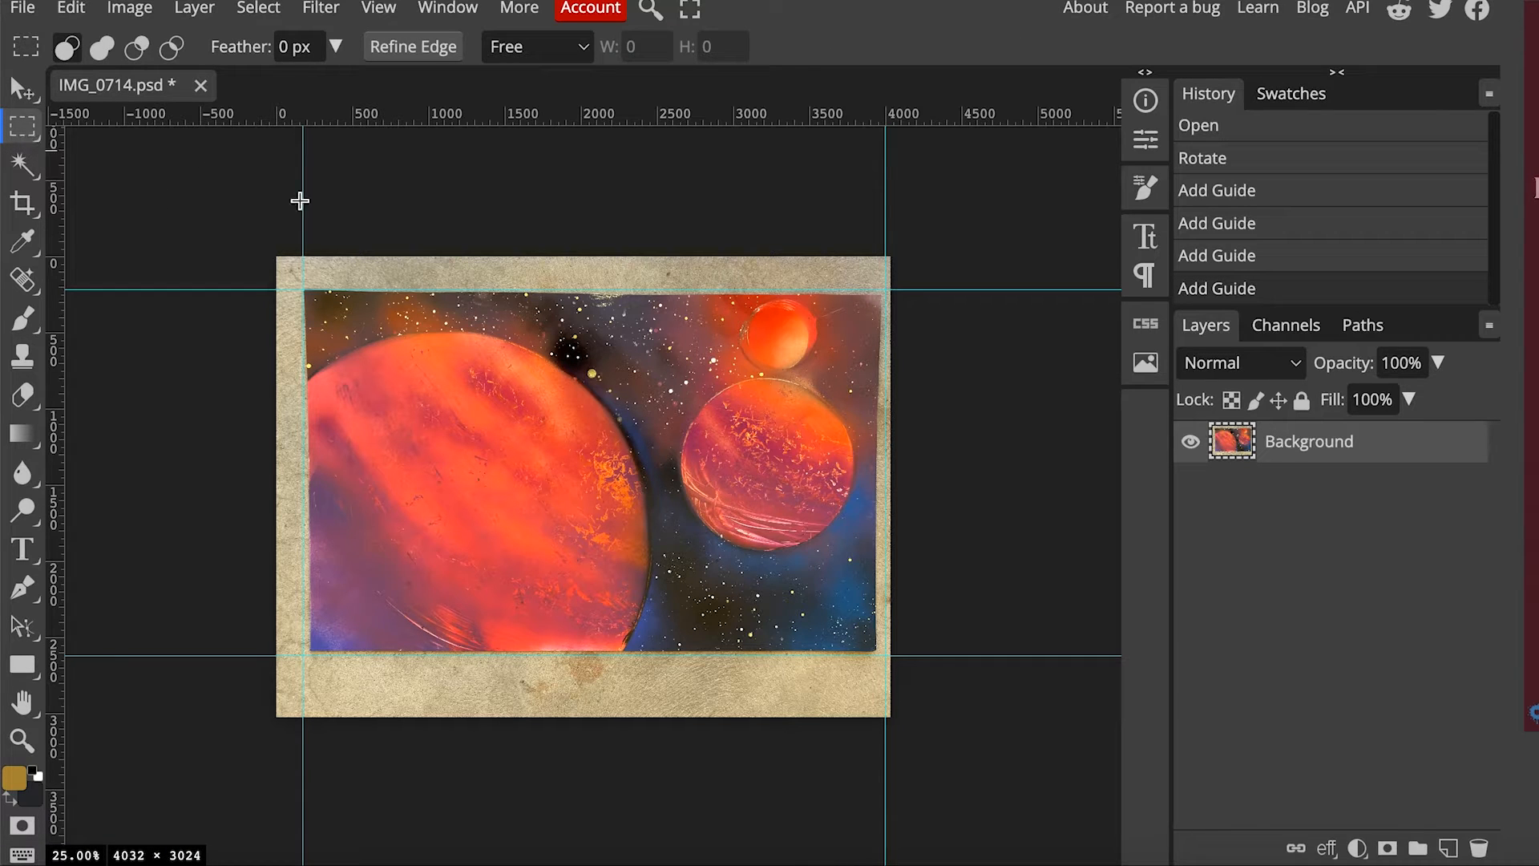
pyautogui.moveTo(290, 279); pyautogui.dragTo(888, 667)
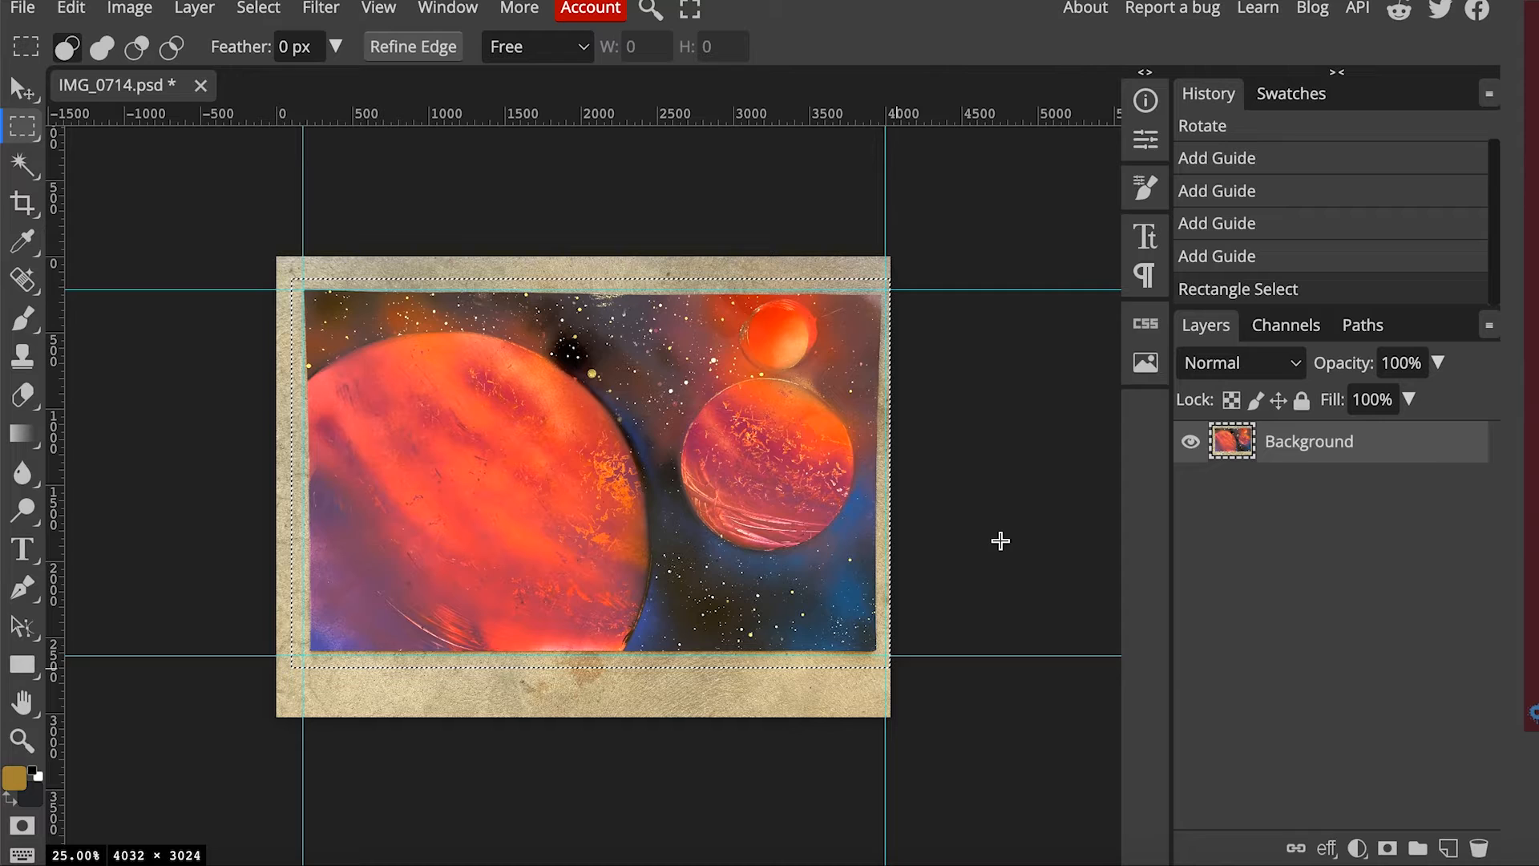
pyautogui.click(377, 8)
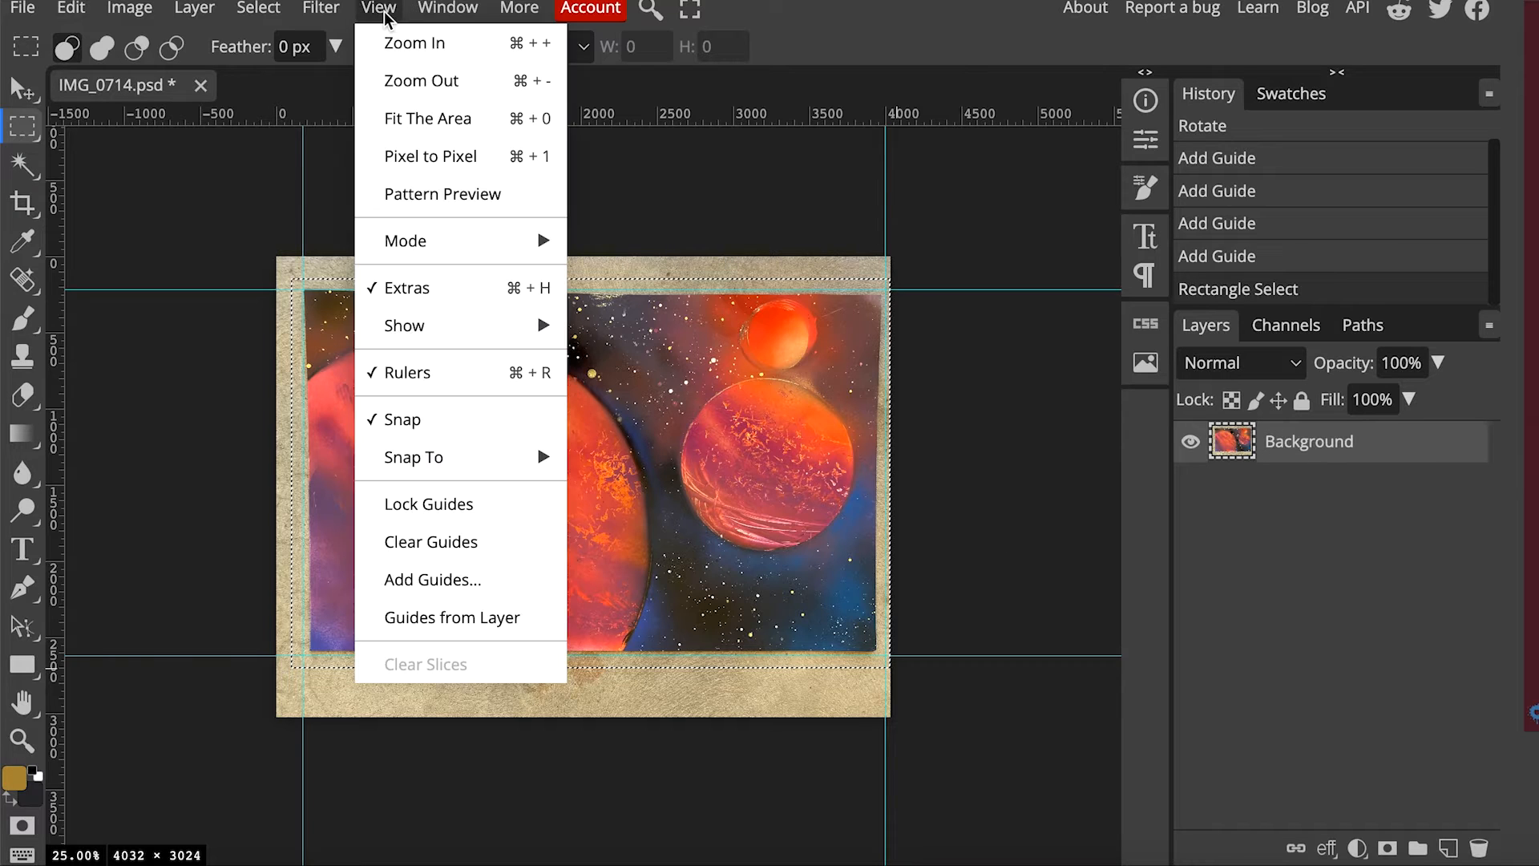
pyautogui.click(395, 420)
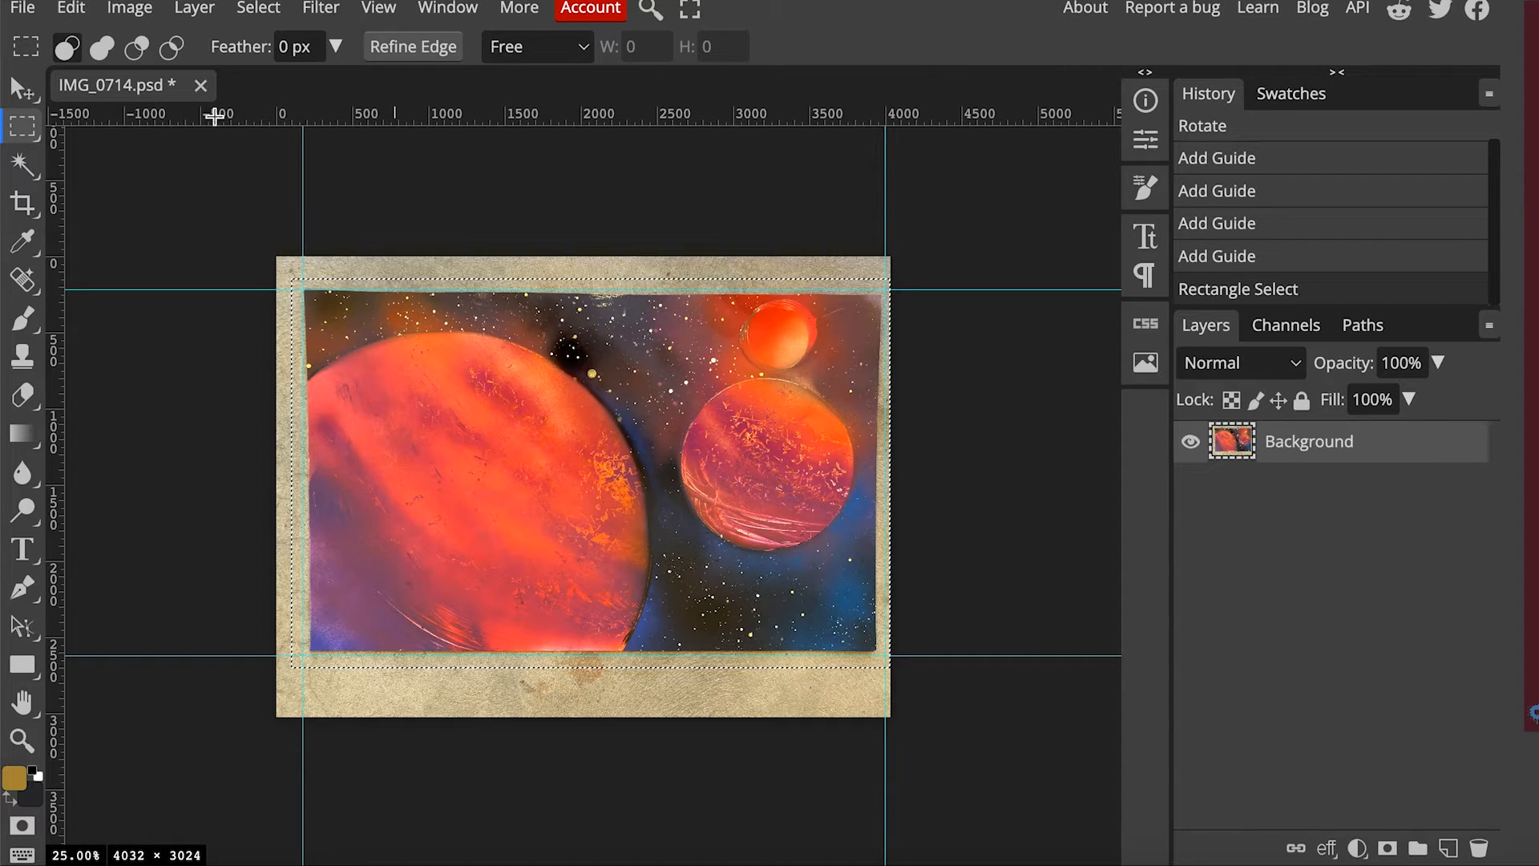
# Step: Distort the selected area by pulling its corners outward so the painting's edges line up with the guides, and apply the transform
pyautogui.click(72, 10)
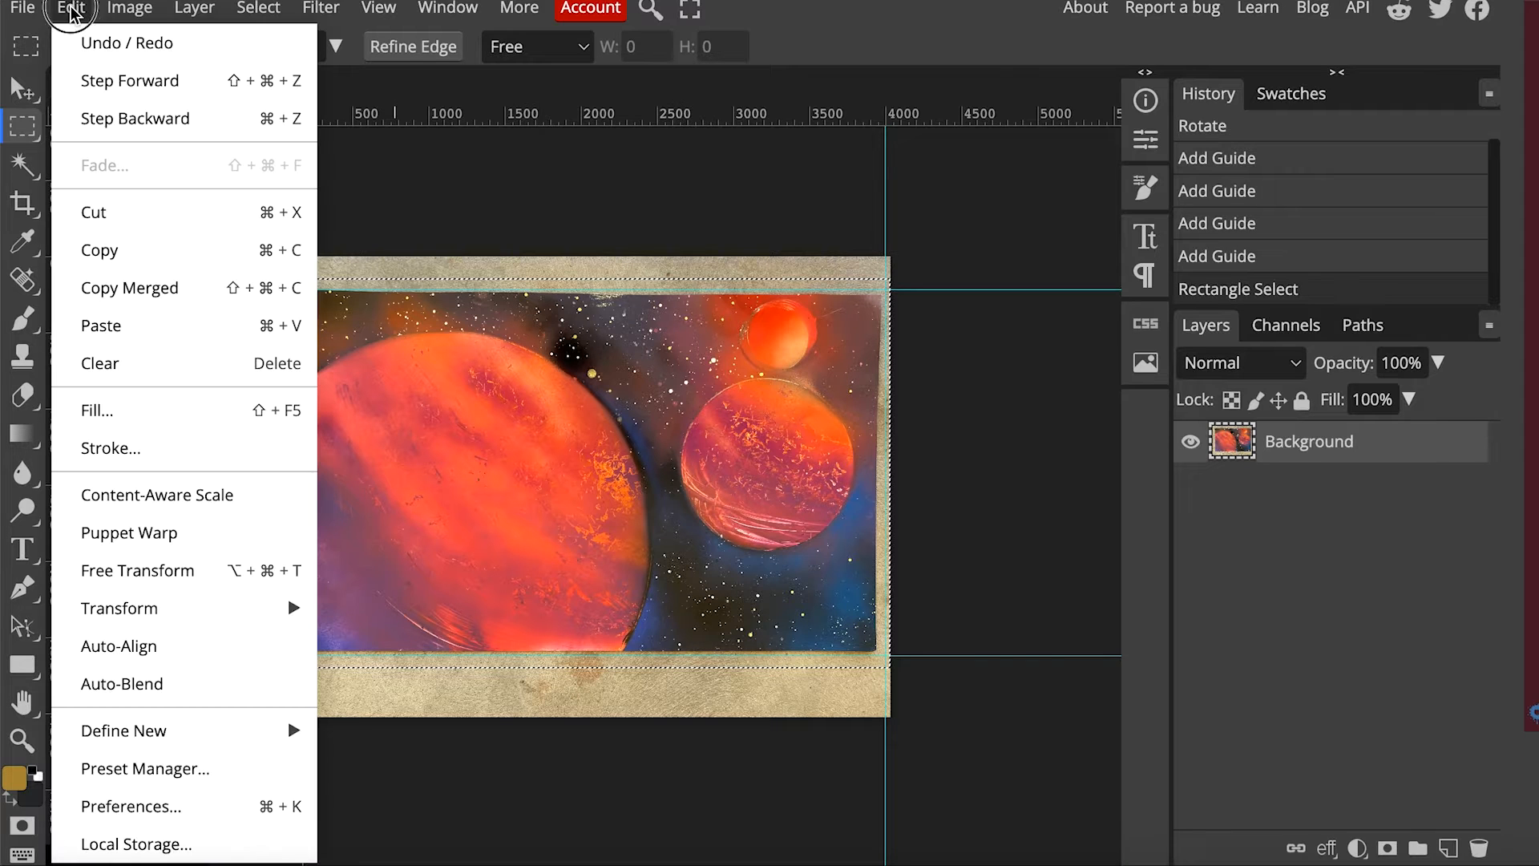
pyautogui.moveTo(145, 616)
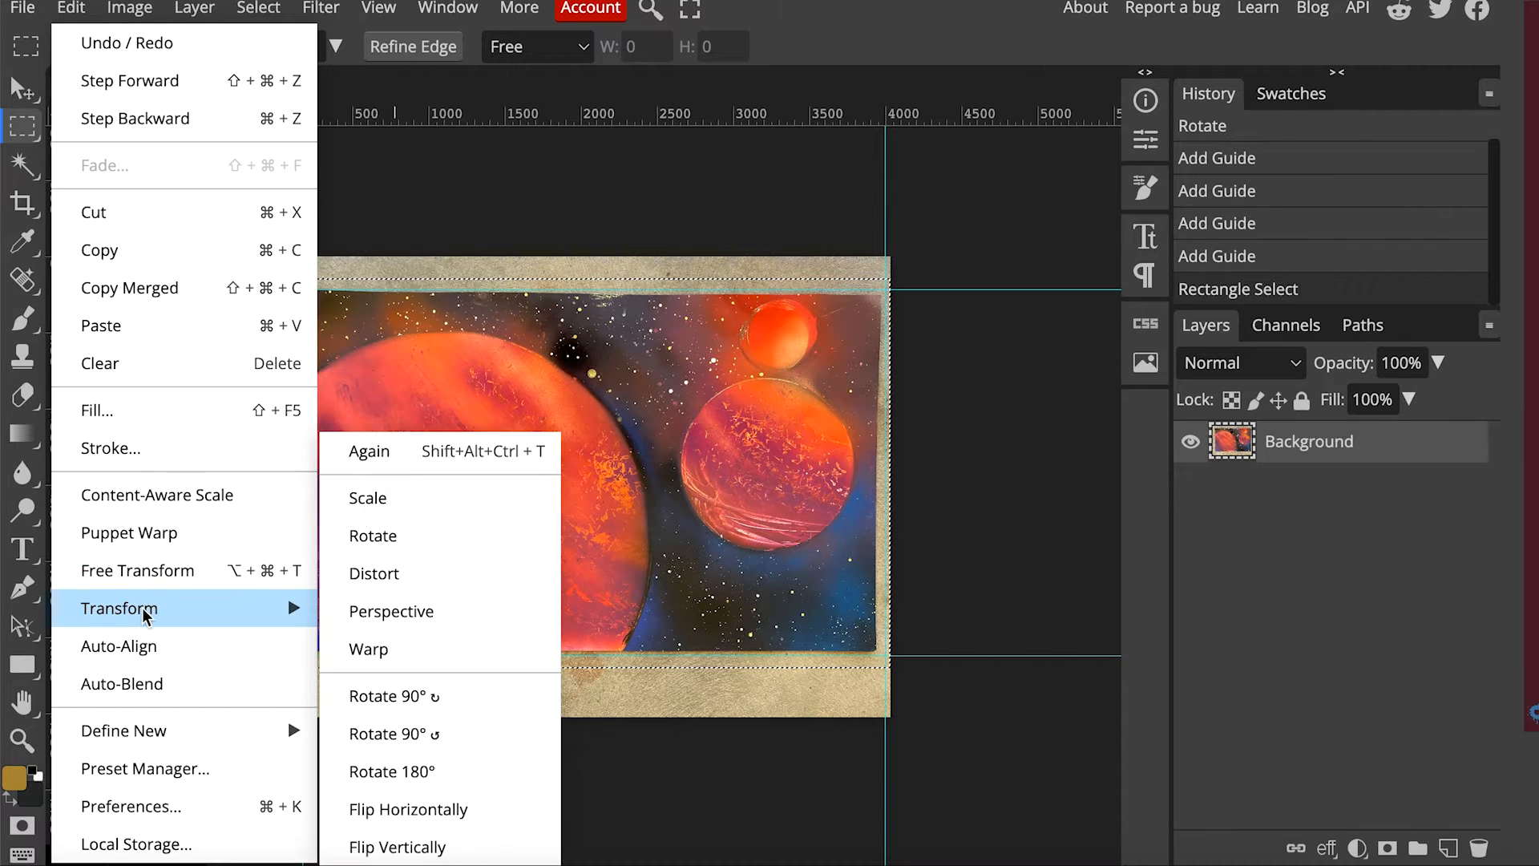
pyautogui.click(376, 574)
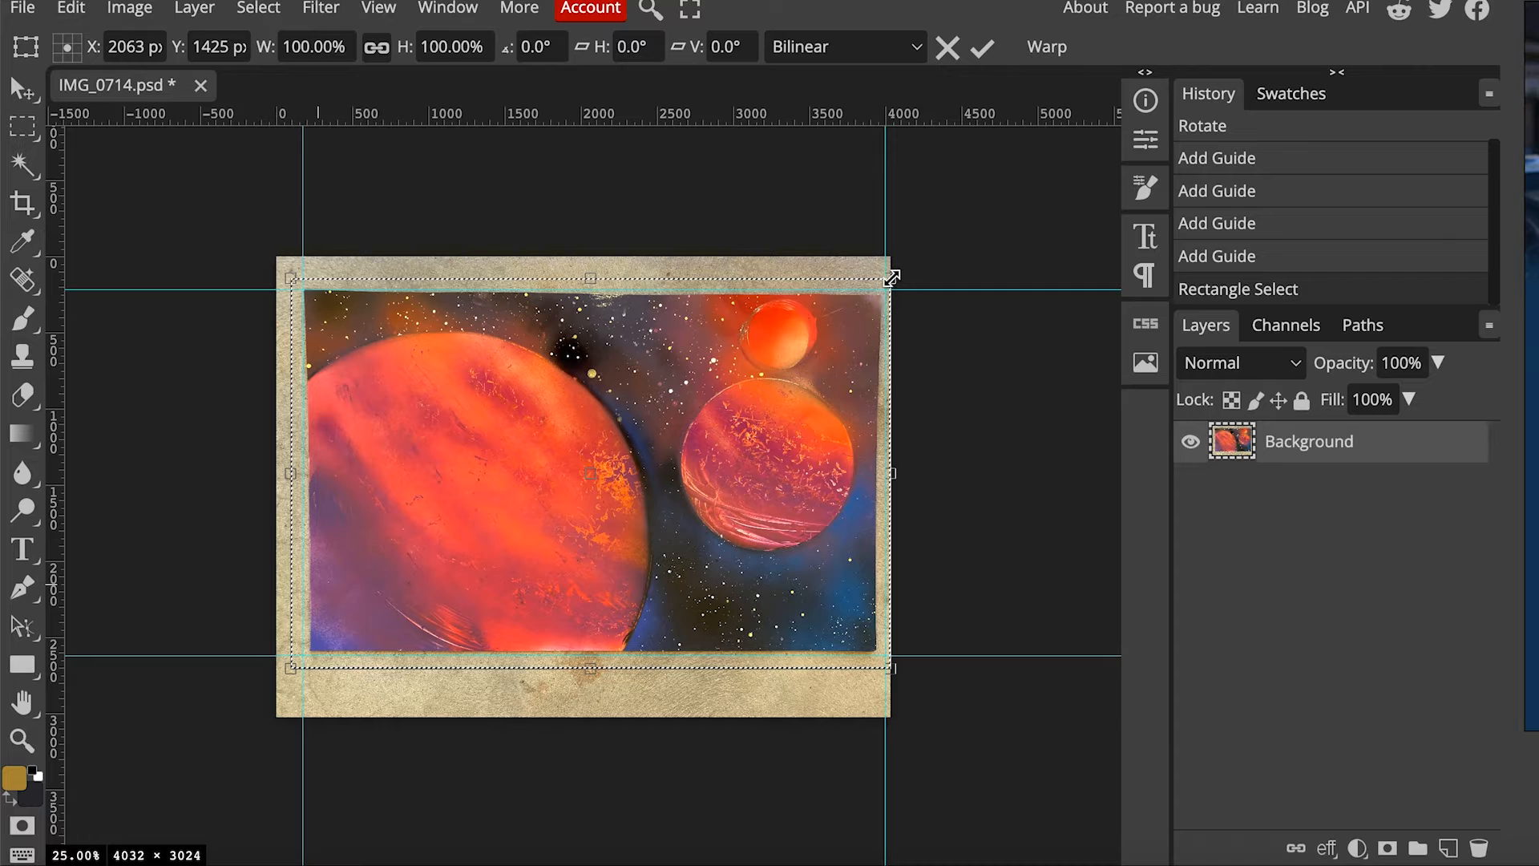
pyautogui.moveTo(891, 278)
pyautogui.mouseDown()
pyautogui.moveTo(928, 266)
pyautogui.moveTo(890, 252)
pyautogui.moveTo(888, 290)
pyautogui.moveTo(892, 265)
pyautogui.mouseUp()
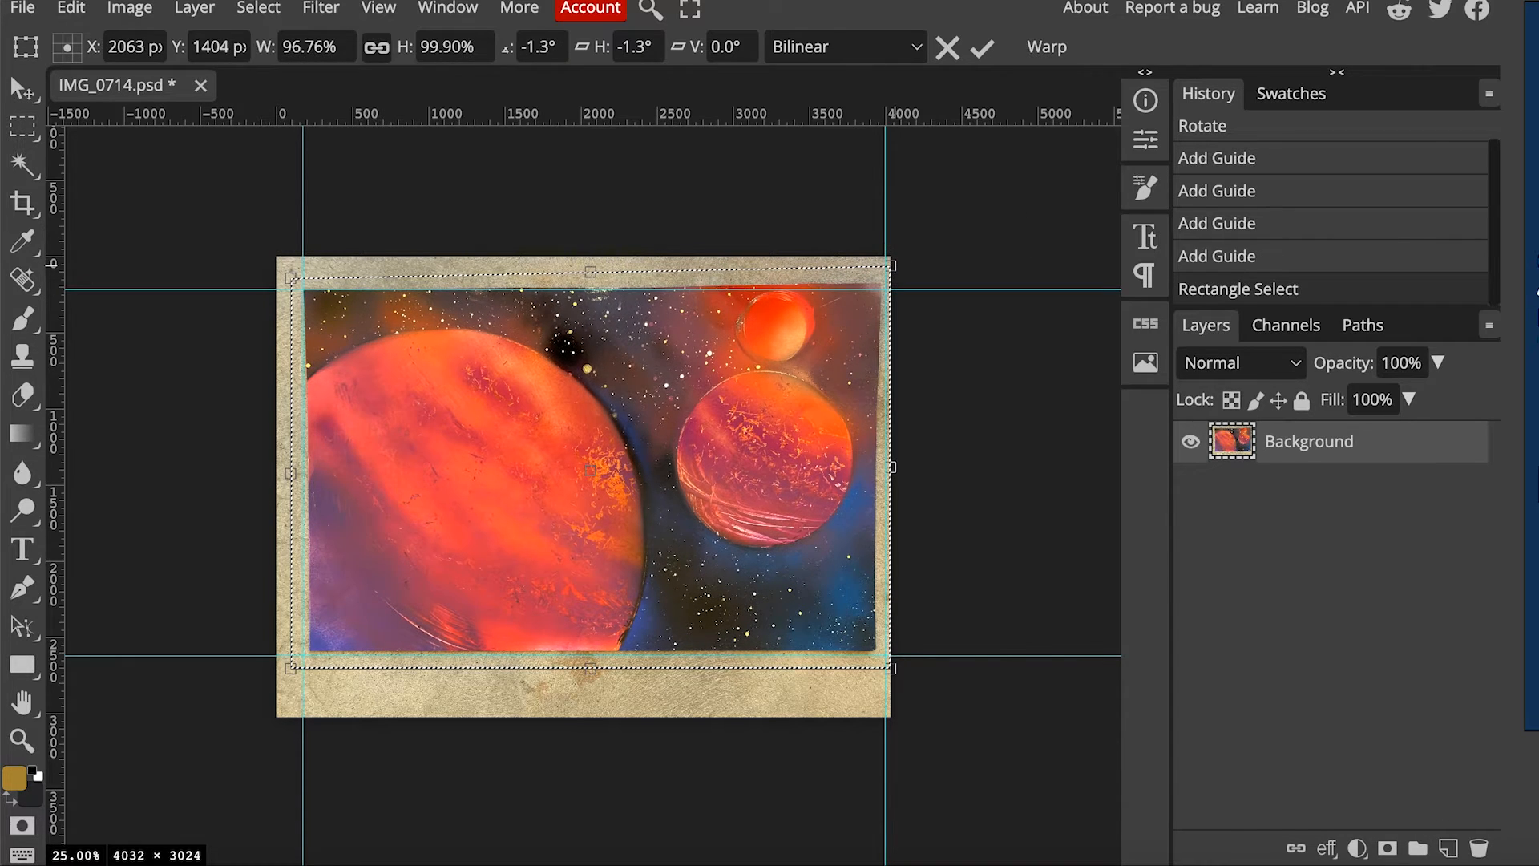
pyautogui.moveTo(286, 270); pyautogui.dragTo(282, 278)
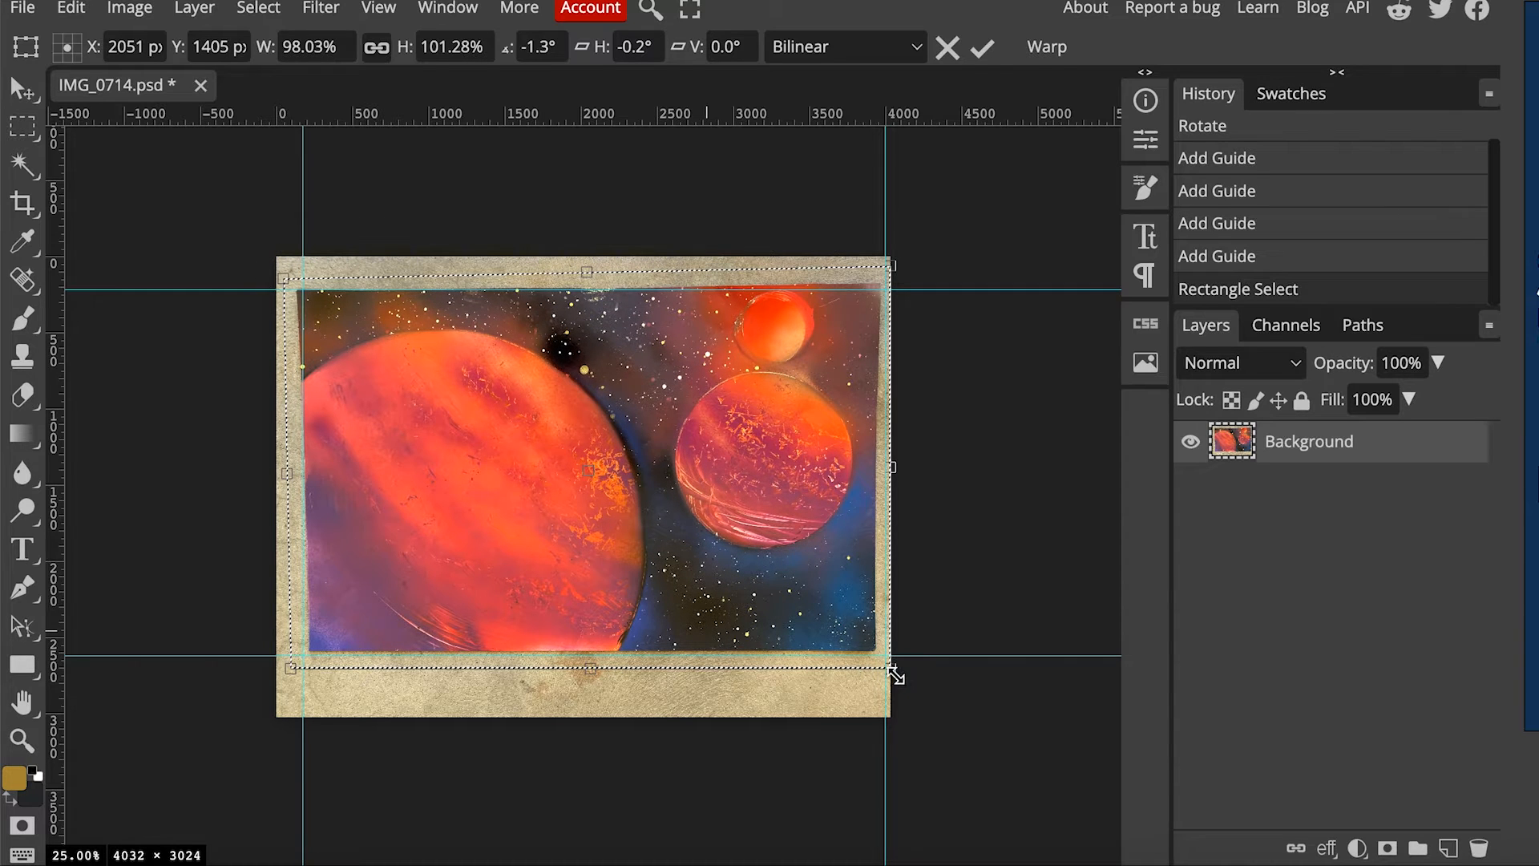
pyautogui.moveTo(894, 673)
pyautogui.mouseDown()
pyautogui.moveTo(920, 684)
pyautogui.moveTo(907, 680)
pyautogui.mouseUp()
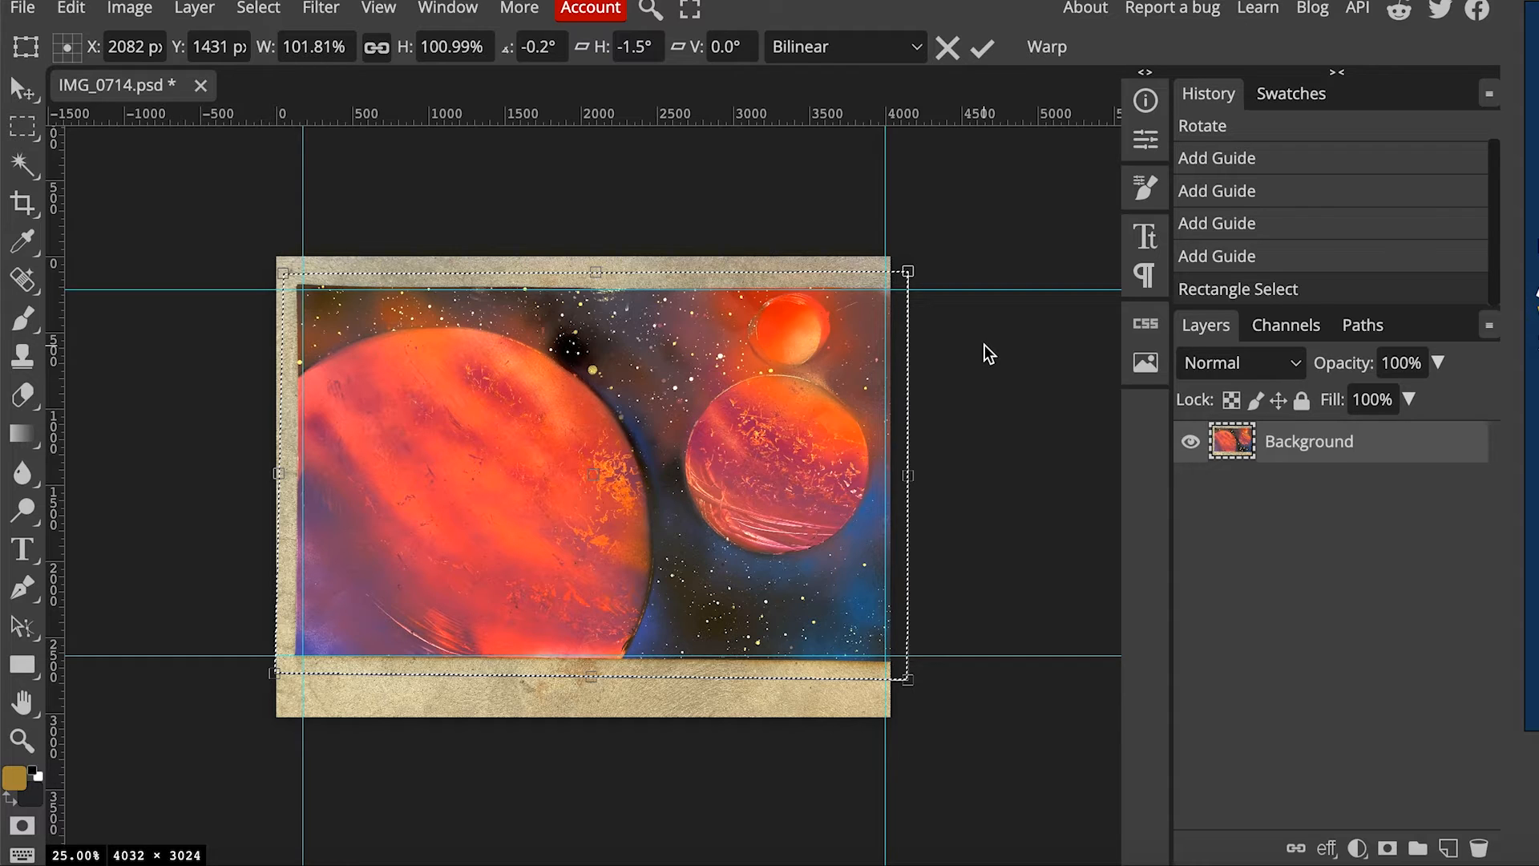
pyautogui.press('Return')
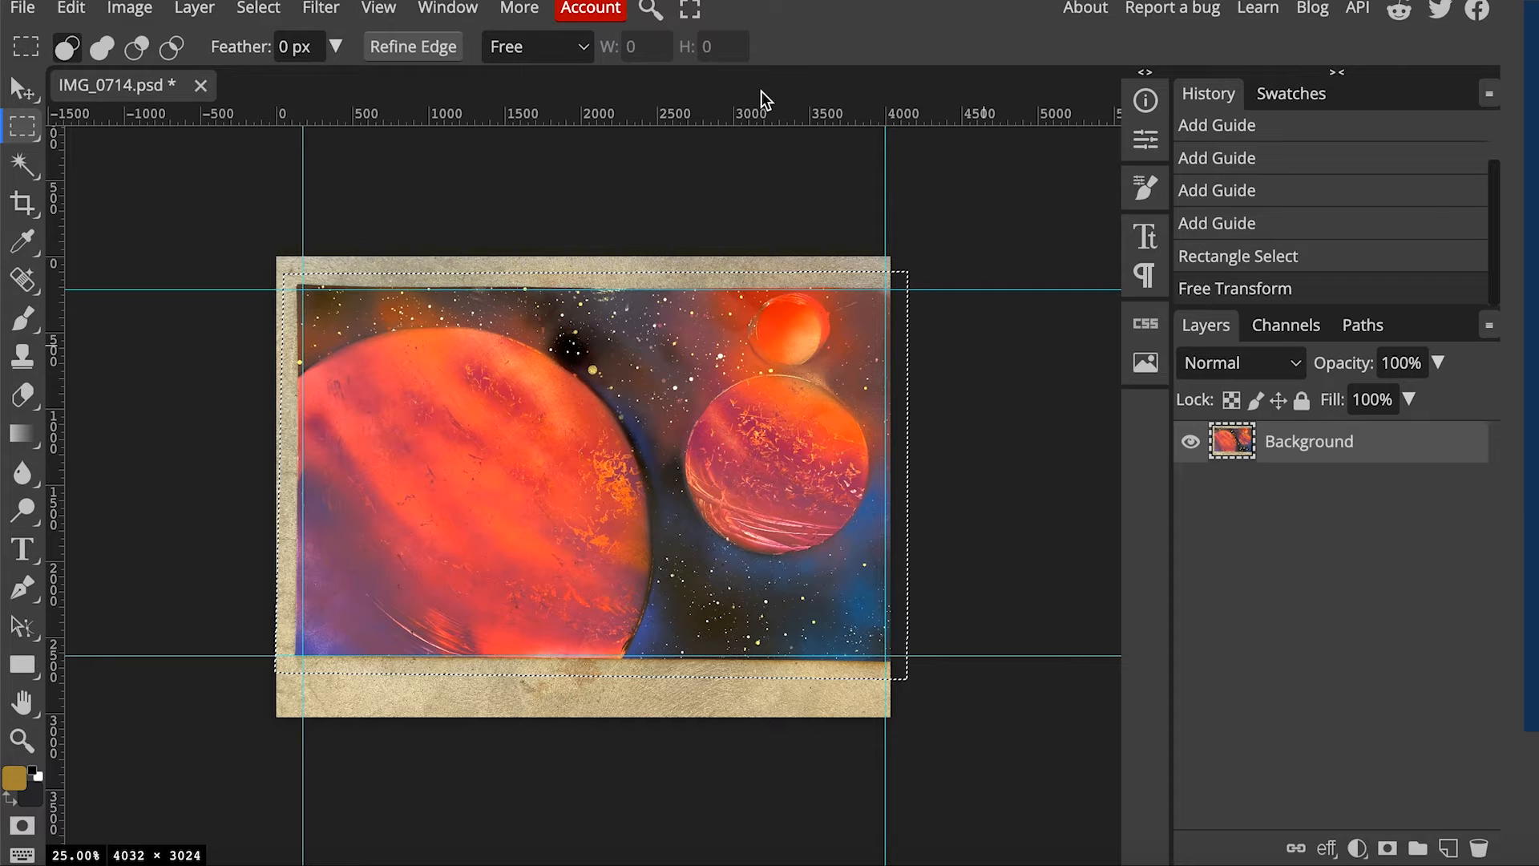
# Step: Deselect the transformed area and clear all guides
pyautogui.hotkey('ctrl', 'd')
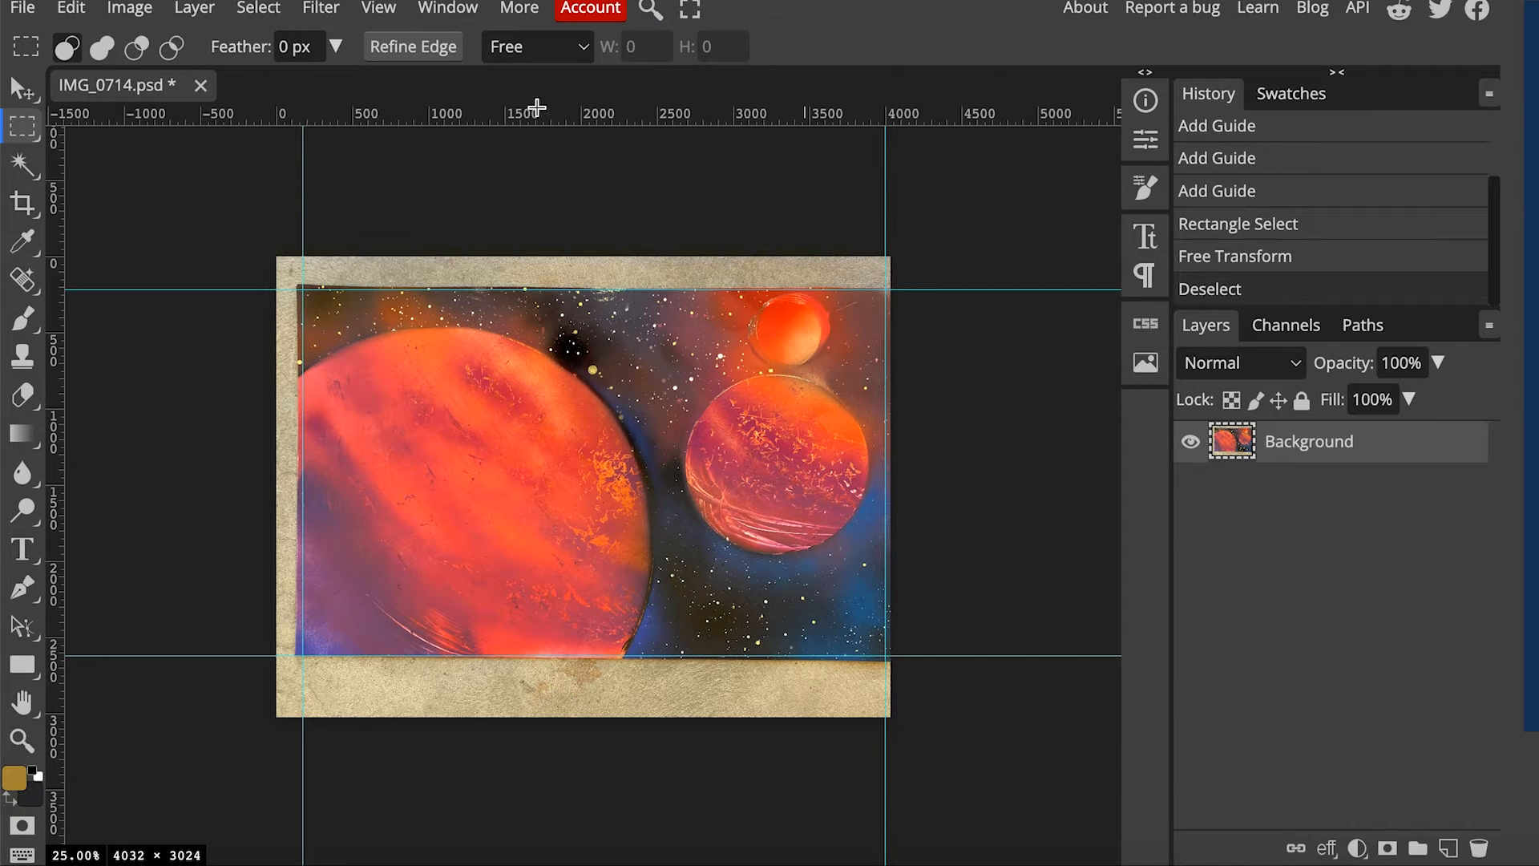
pyautogui.click(380, 10)
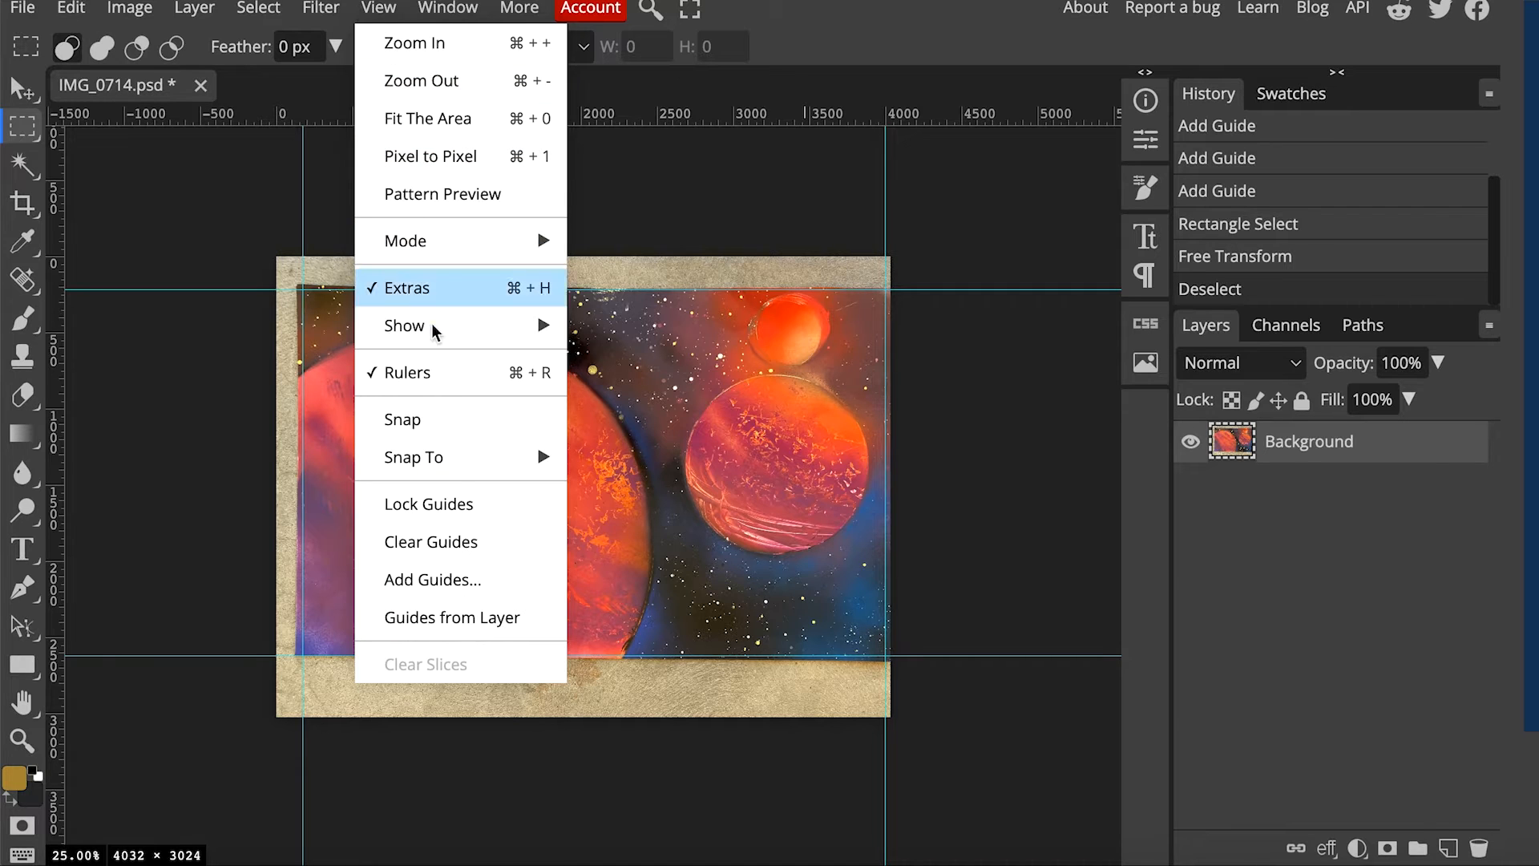
pyautogui.click(442, 542)
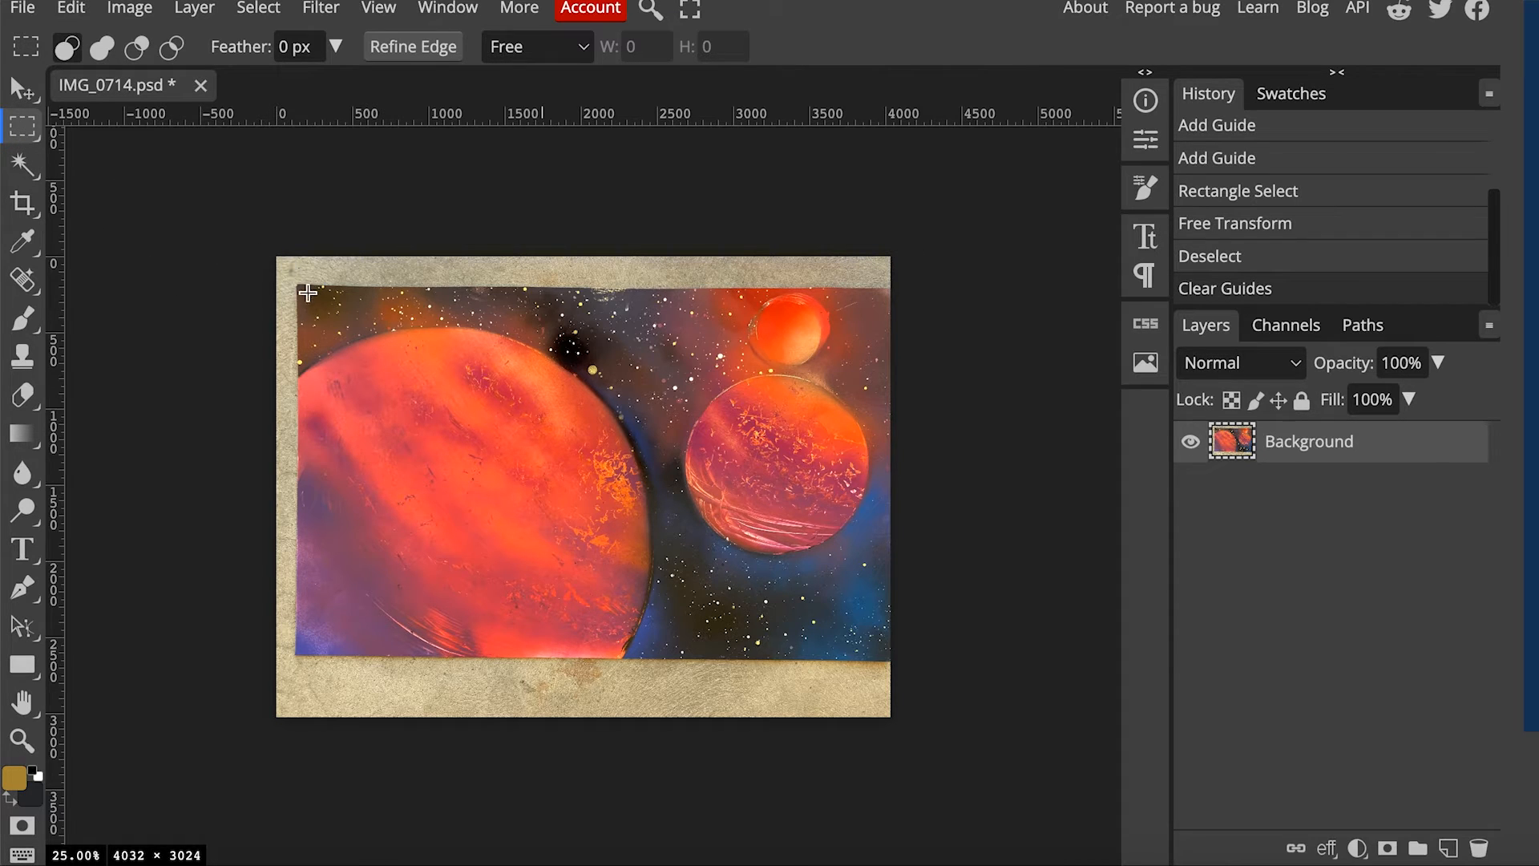
# Step: Select a rectangle just inside the painting's edges, crop the image to it, and deselect
pyautogui.moveTo(304, 291); pyautogui.dragTo(883, 651)
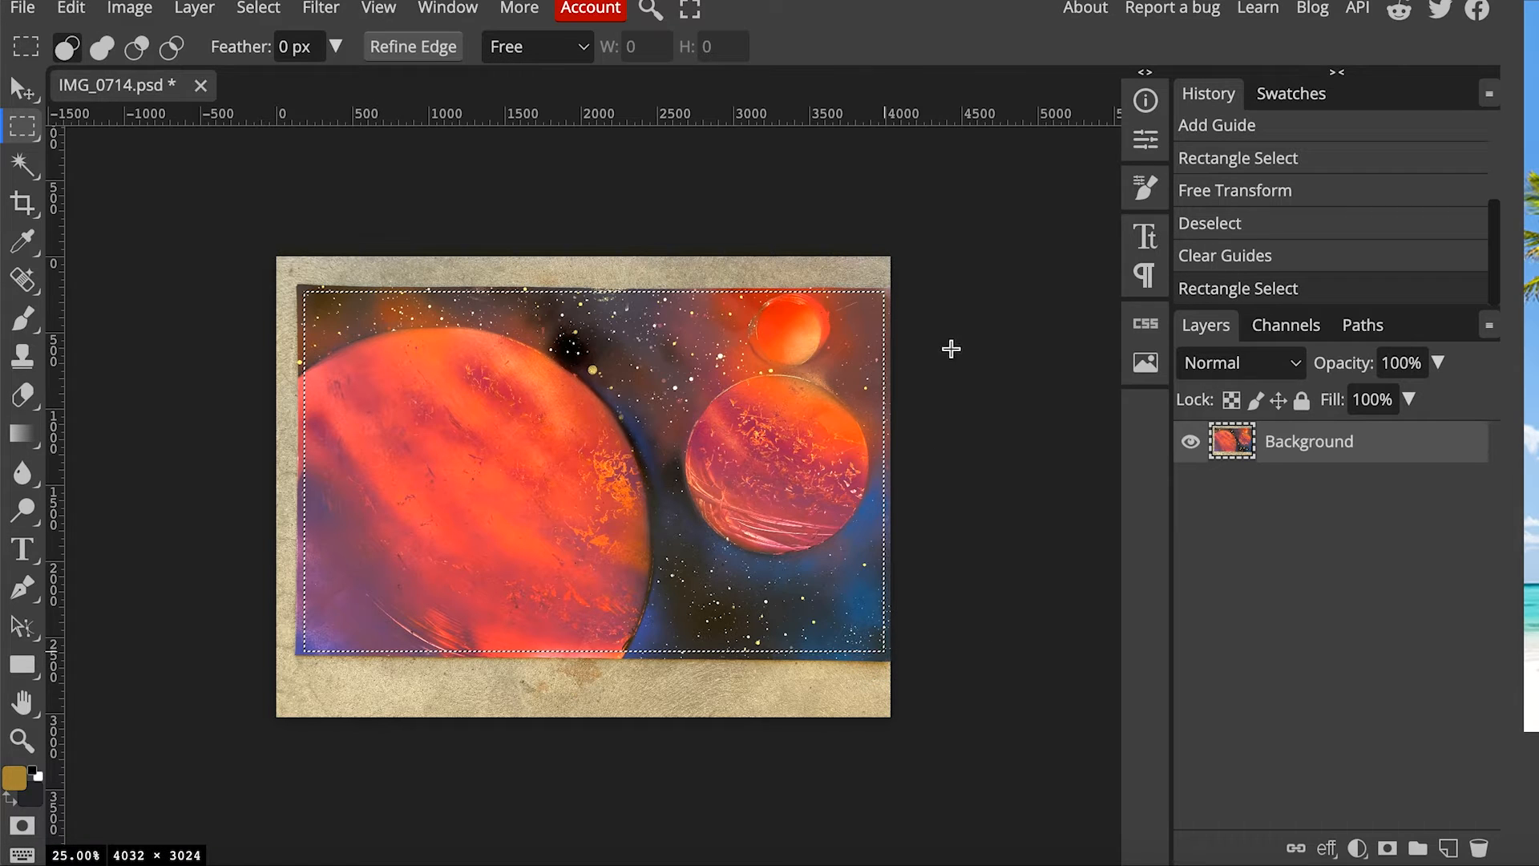
pyautogui.click(149, 11)
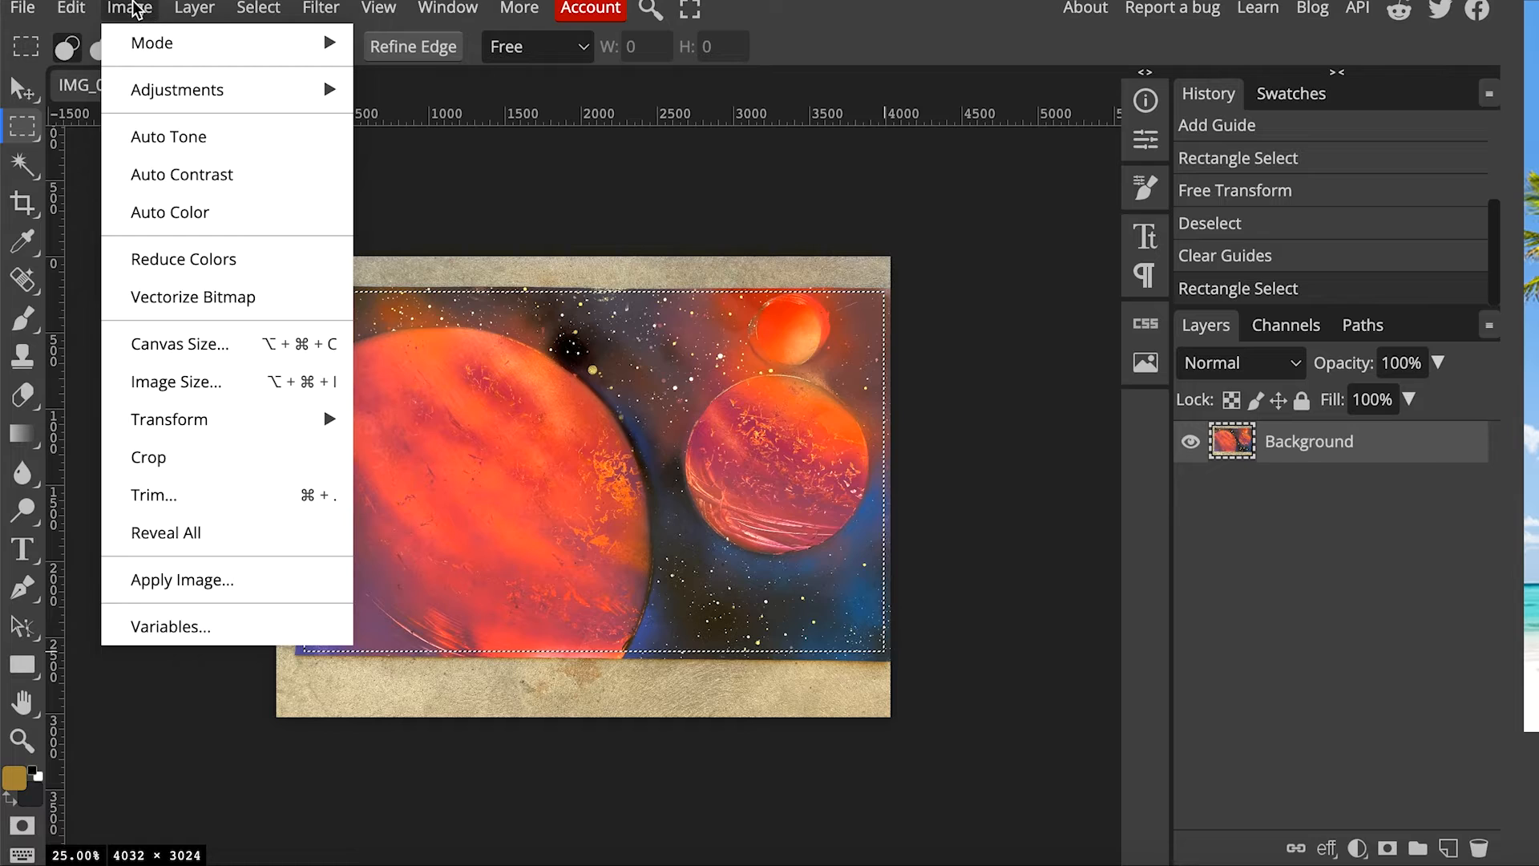
pyautogui.click(148, 457)
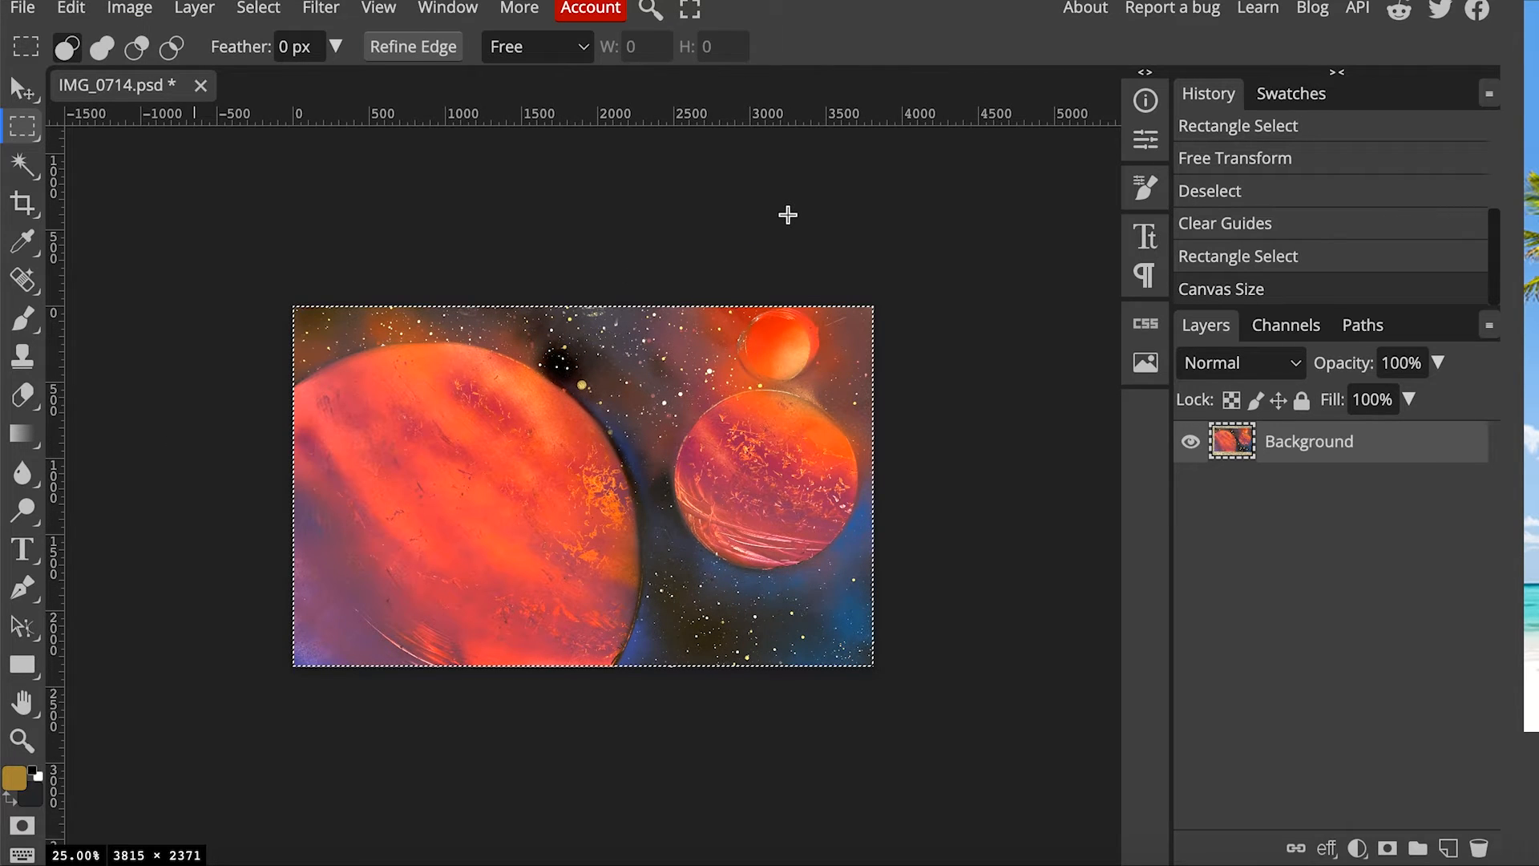
pyautogui.click(788, 214)
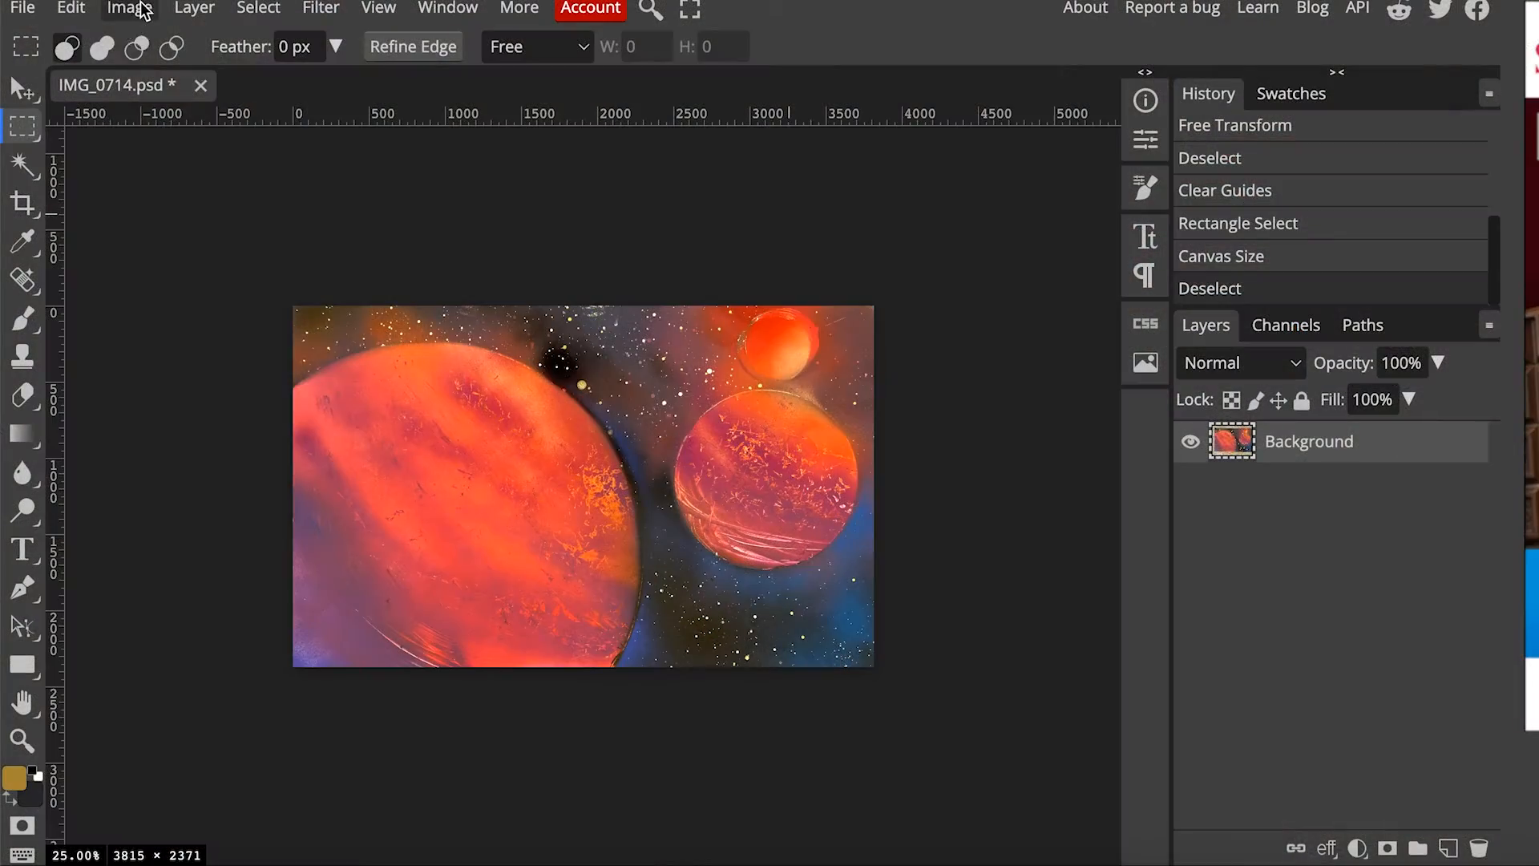
# Step: Apply Auto Tone to the cropped painting
pyautogui.click(143, 9)
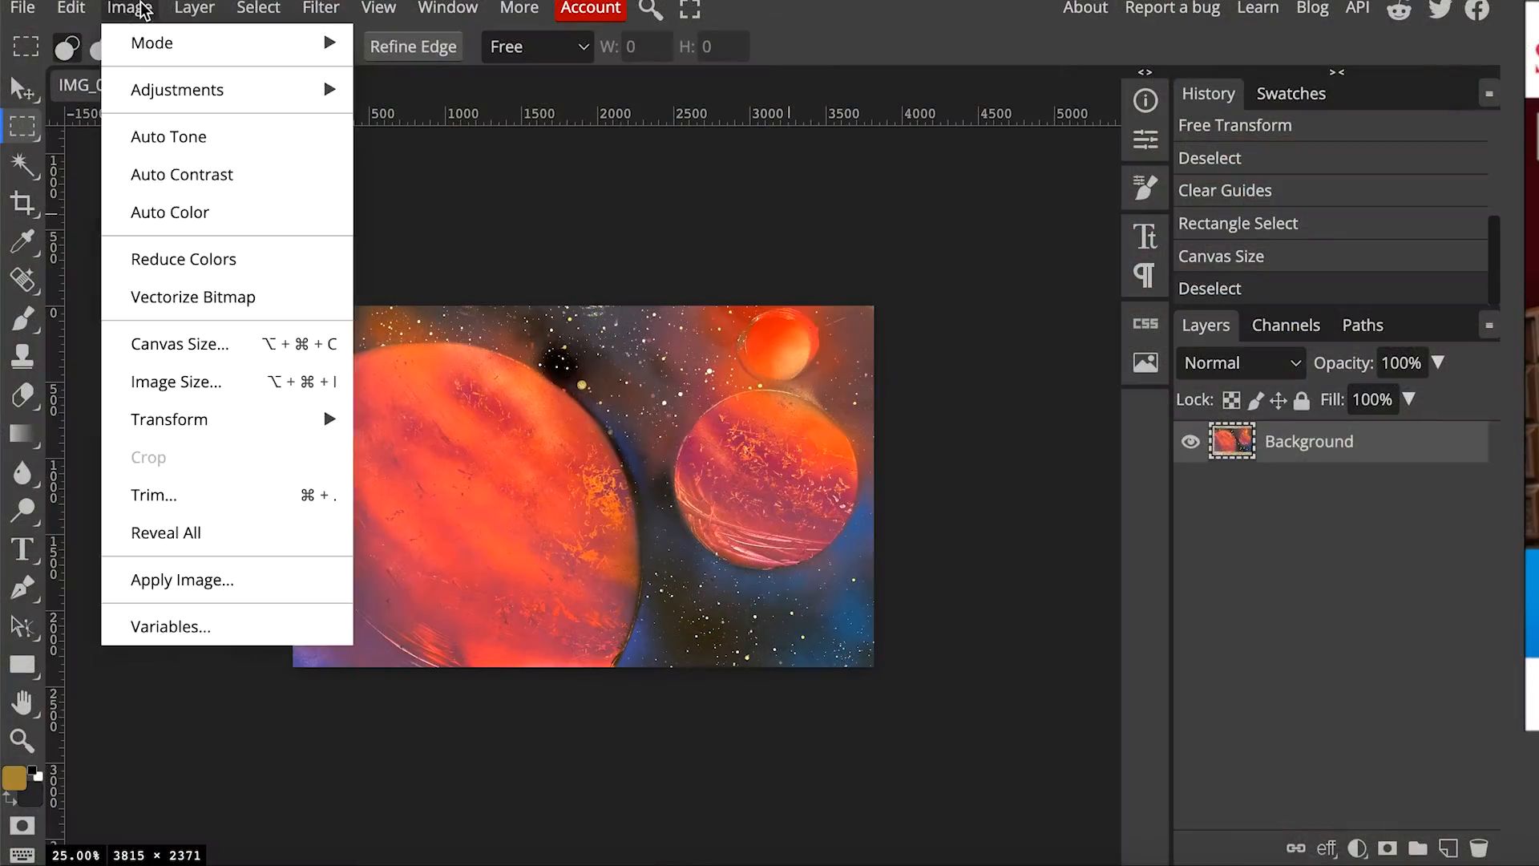
pyautogui.click(158, 142)
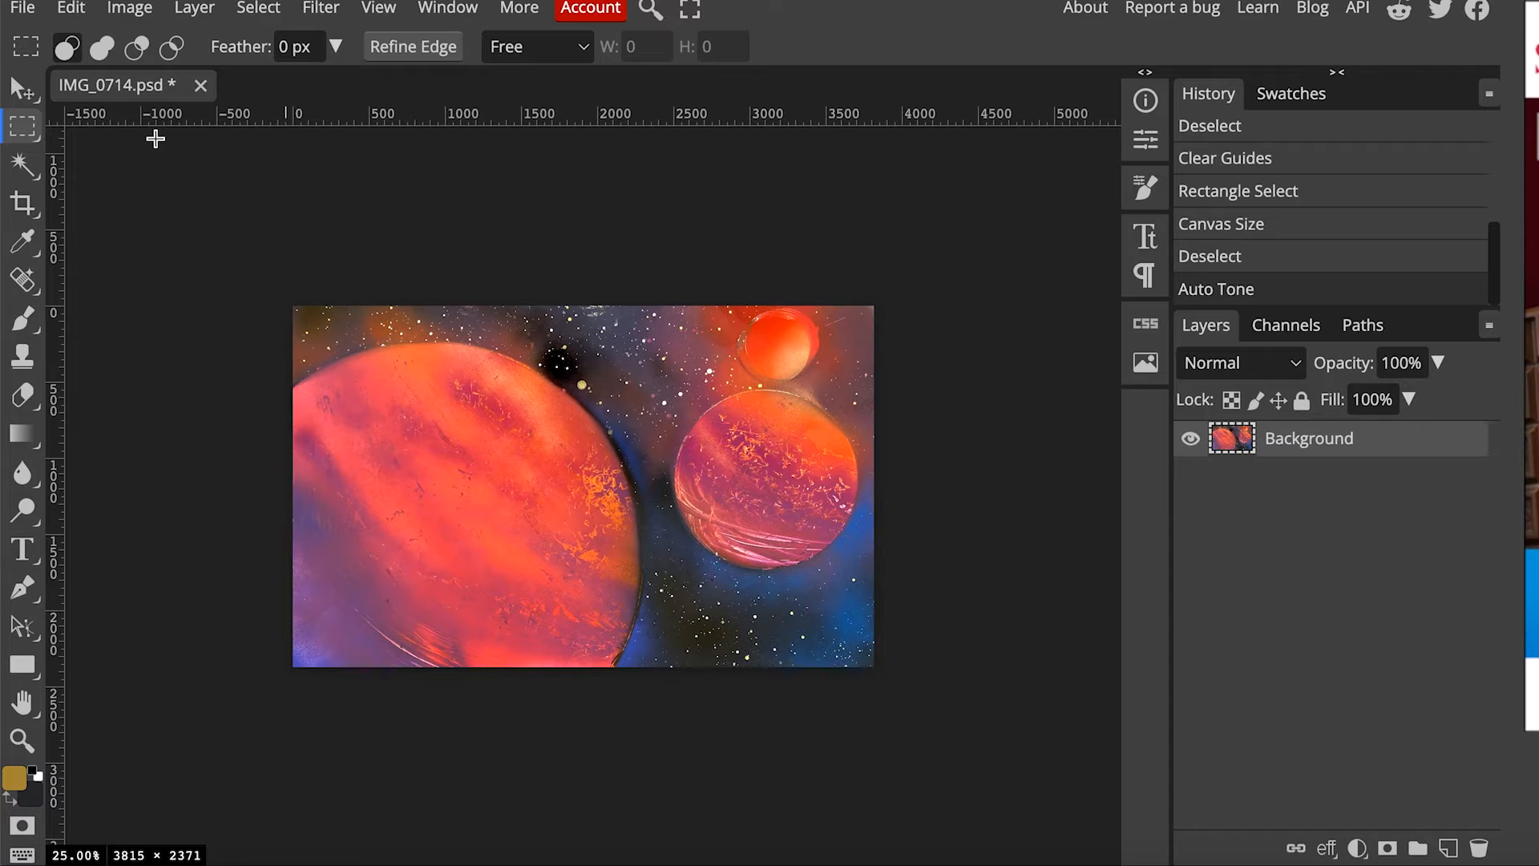
# Step: Apply a Levels adjustment on the RGB channel with input black 35 and white 241, shifting the midtones slightly darker
pyautogui.click(132, 9)
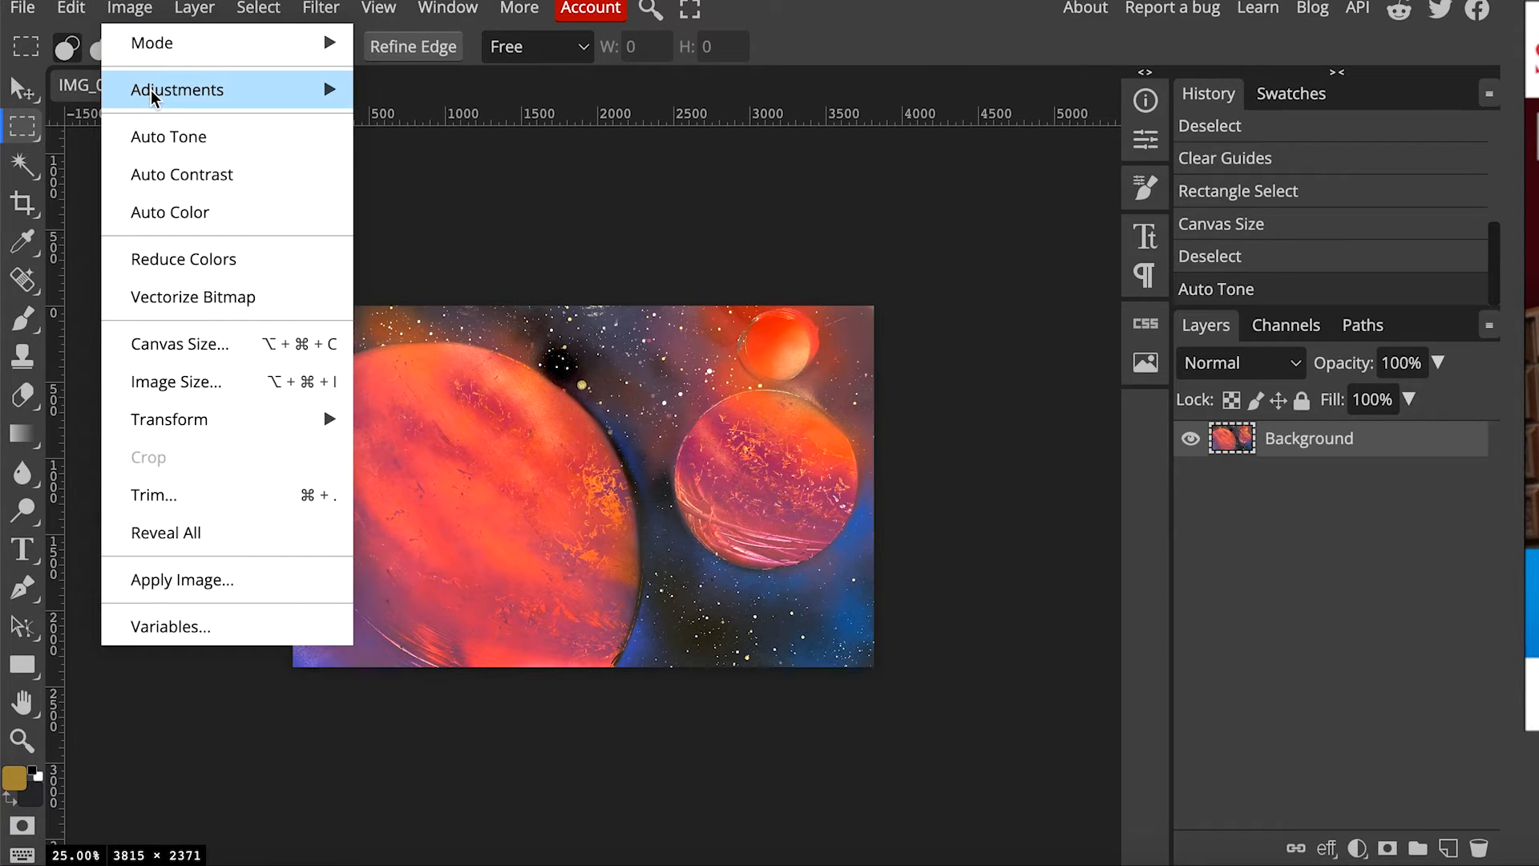
pyautogui.moveTo(152, 94)
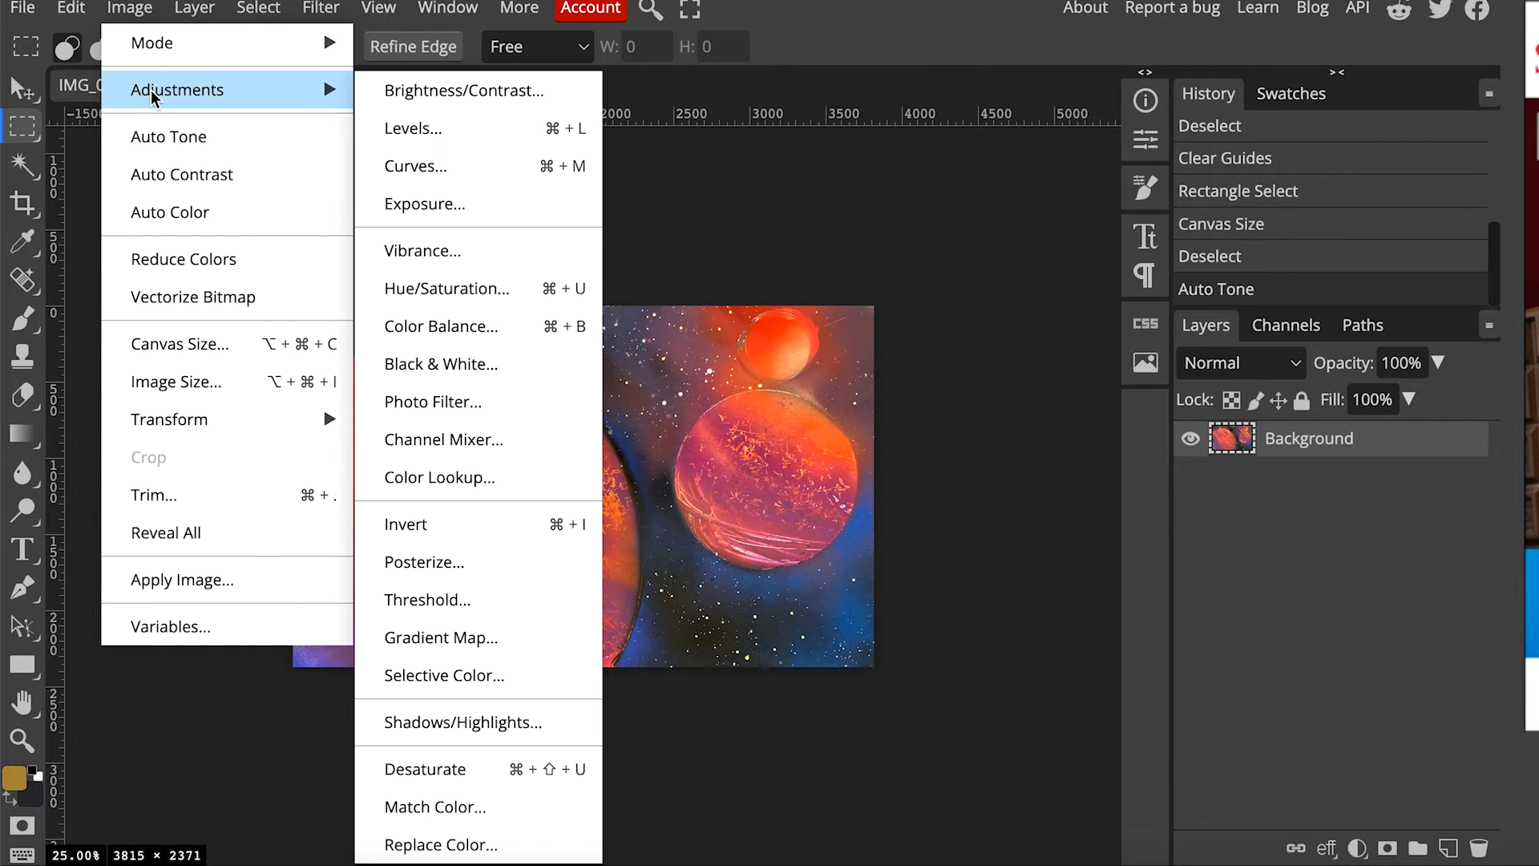
pyautogui.click(431, 132)
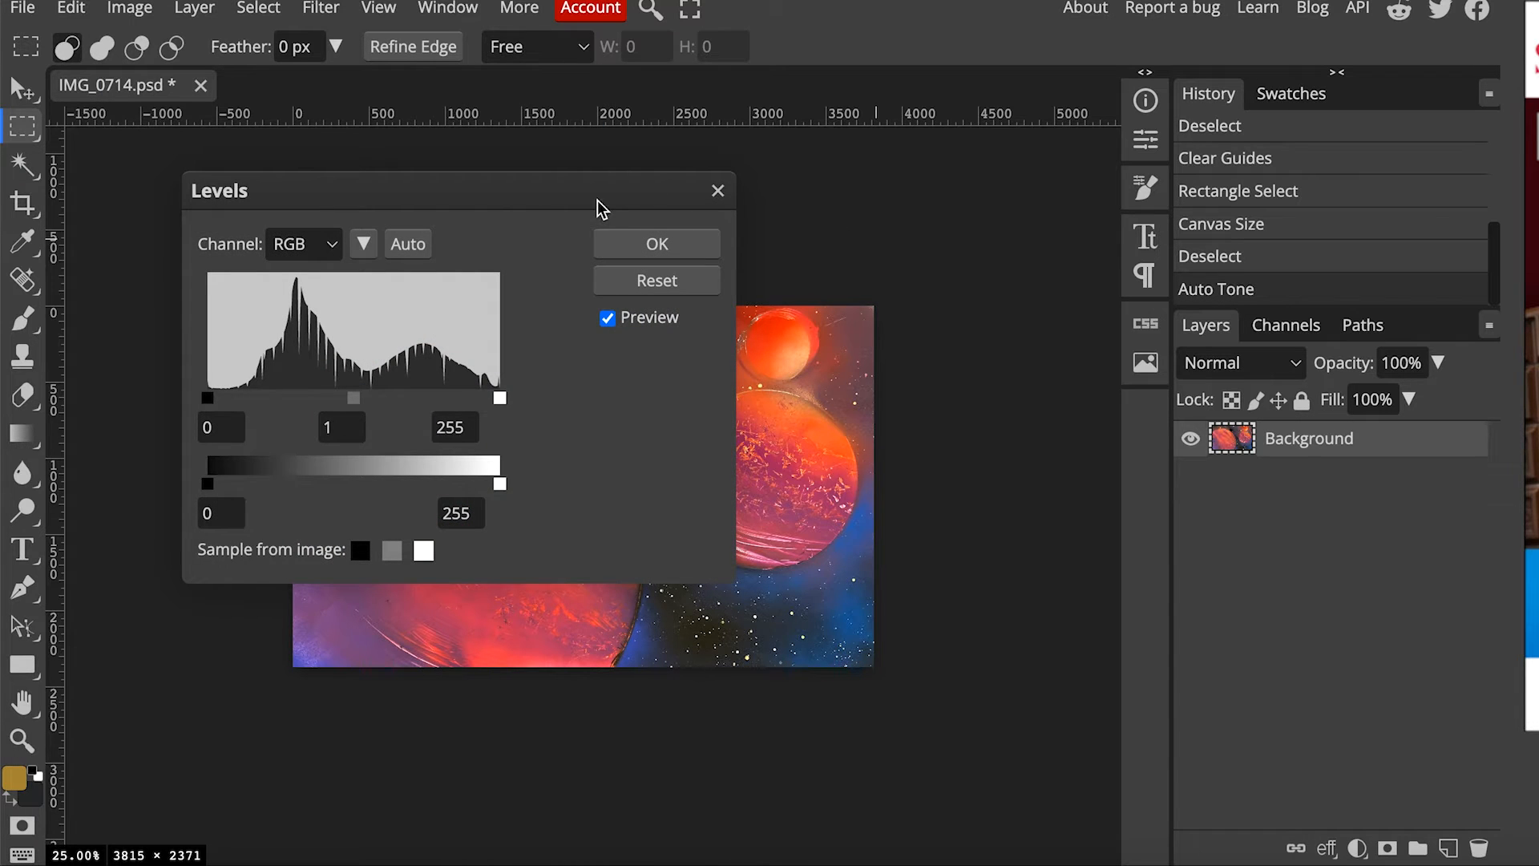
pyautogui.moveTo(696, 199); pyautogui.dragTo(1353, 245)
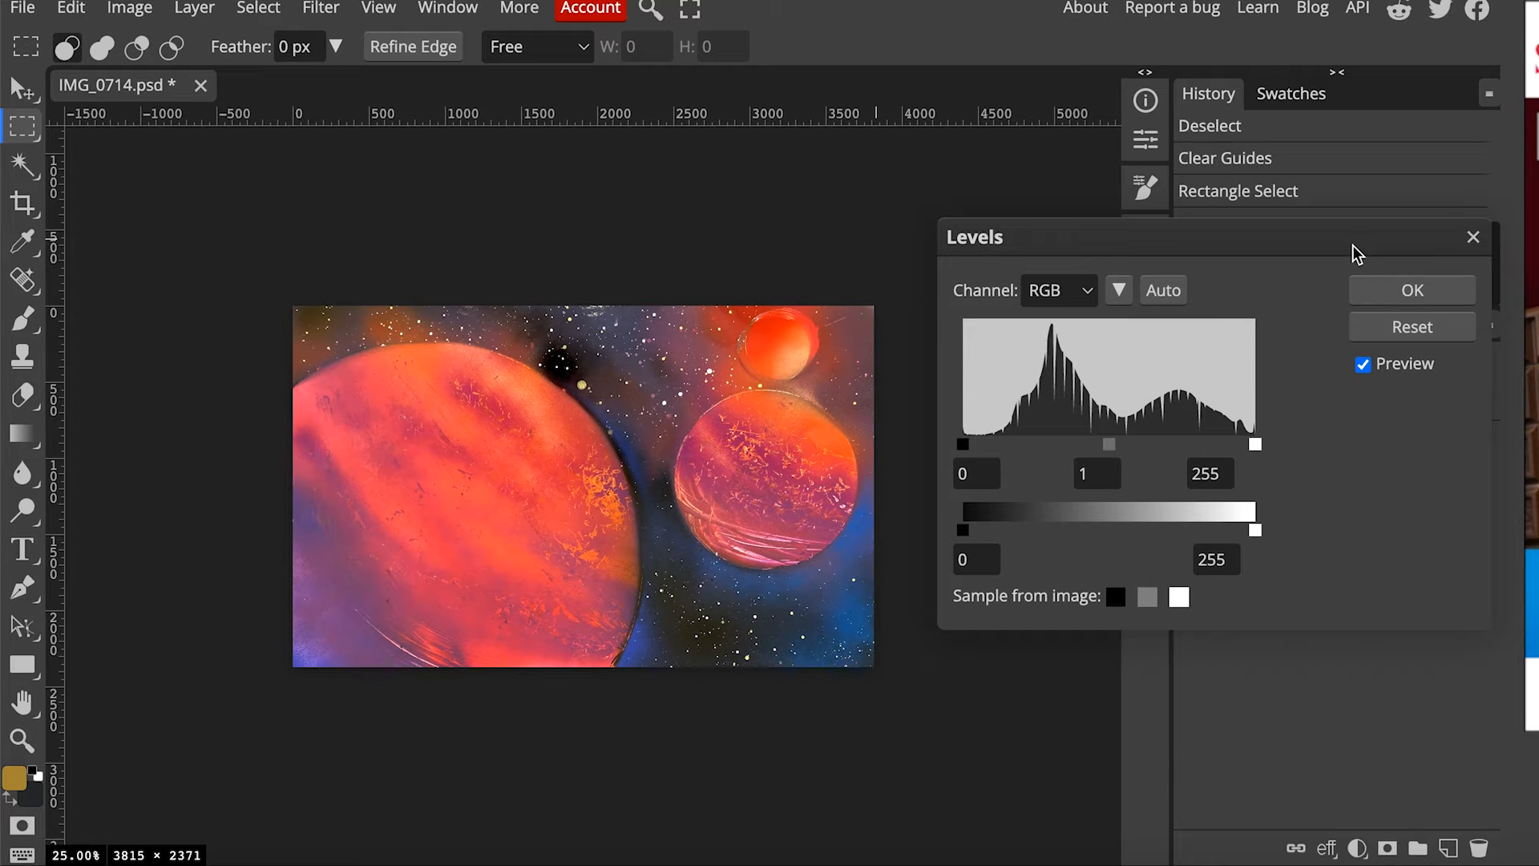
pyautogui.moveTo(963, 444); pyautogui.dragTo(1003, 443)
pyautogui.moveTo(1255, 443); pyautogui.dragTo(1240, 443)
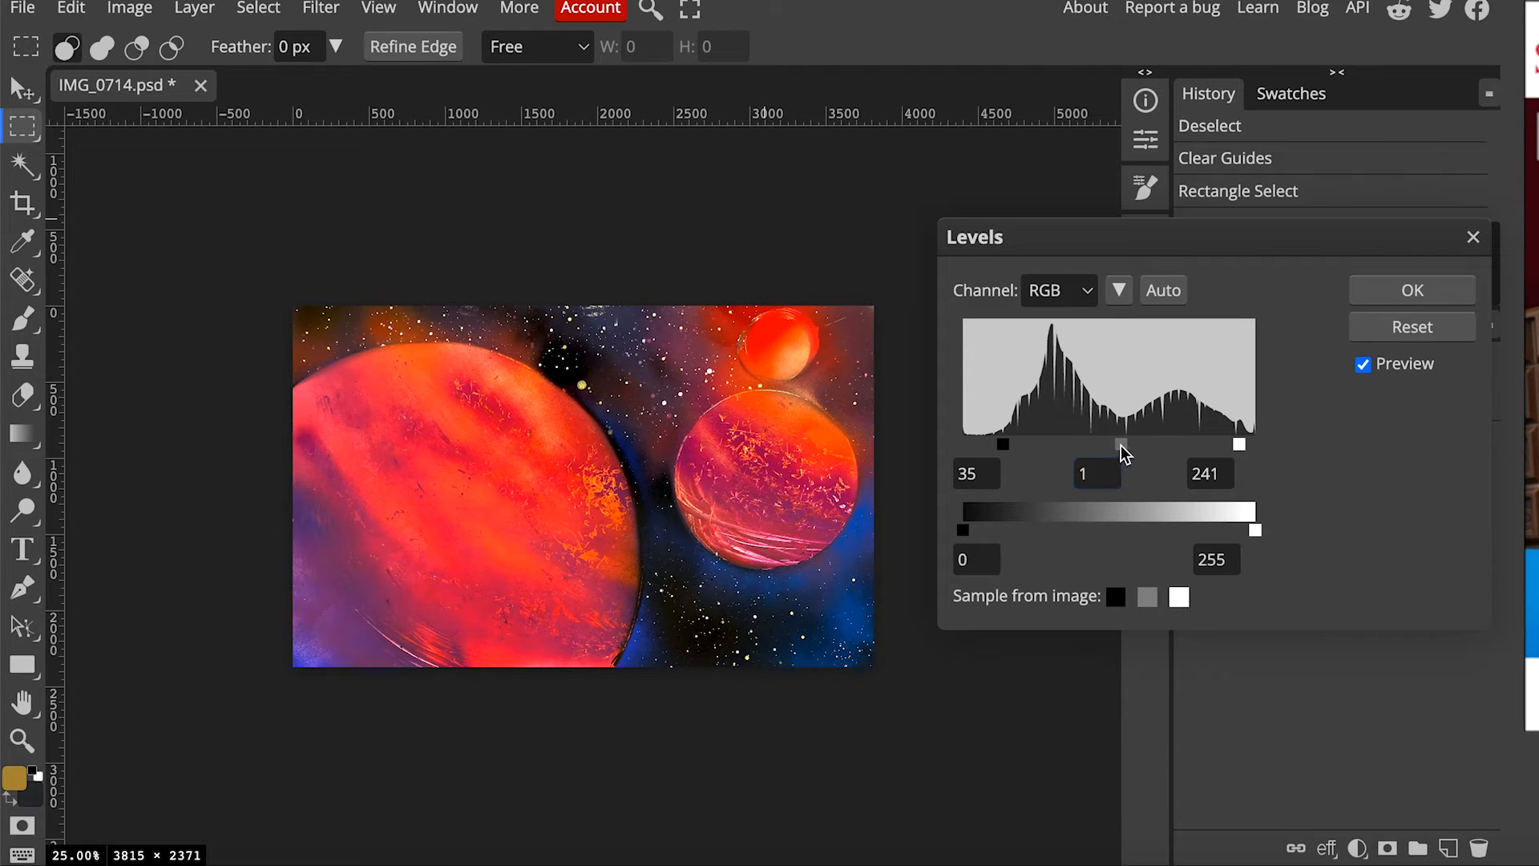
pyautogui.moveTo(1128, 445)
pyautogui.mouseDown()
pyautogui.moveTo(1103, 448)
pyautogui.moveTo(1129, 449)
pyautogui.mouseUp()
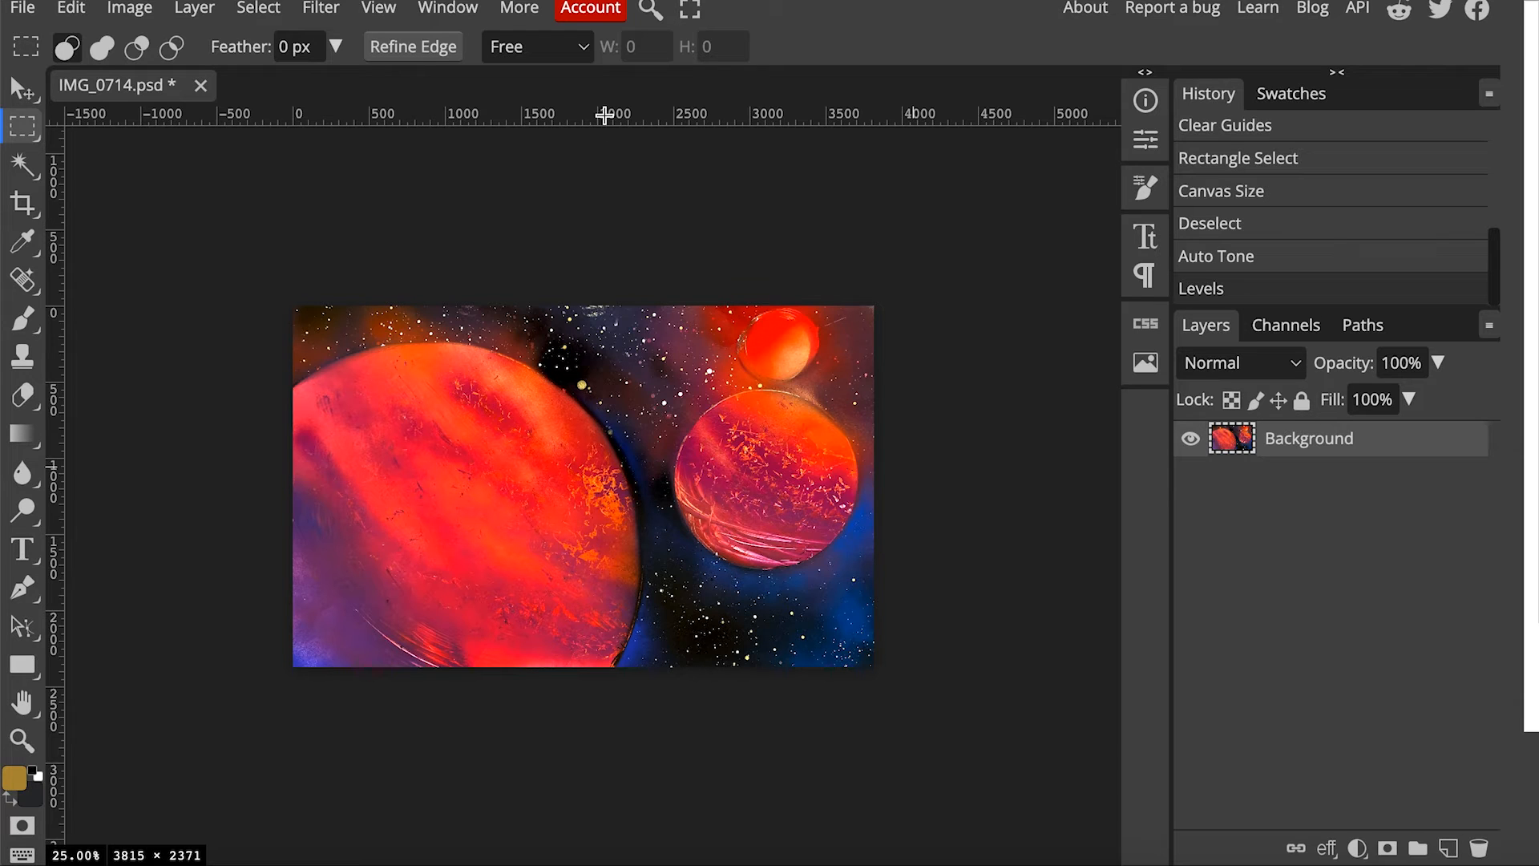
# Step: Select the large planet with a circle drawn from the intersection of guides added at its top and outer edges, and clear the guides
pyautogui.moveTo(605, 114); pyautogui.dragTo(581, 345)
pyautogui.moveTo(56, 403); pyautogui.dragTo(644, 470)
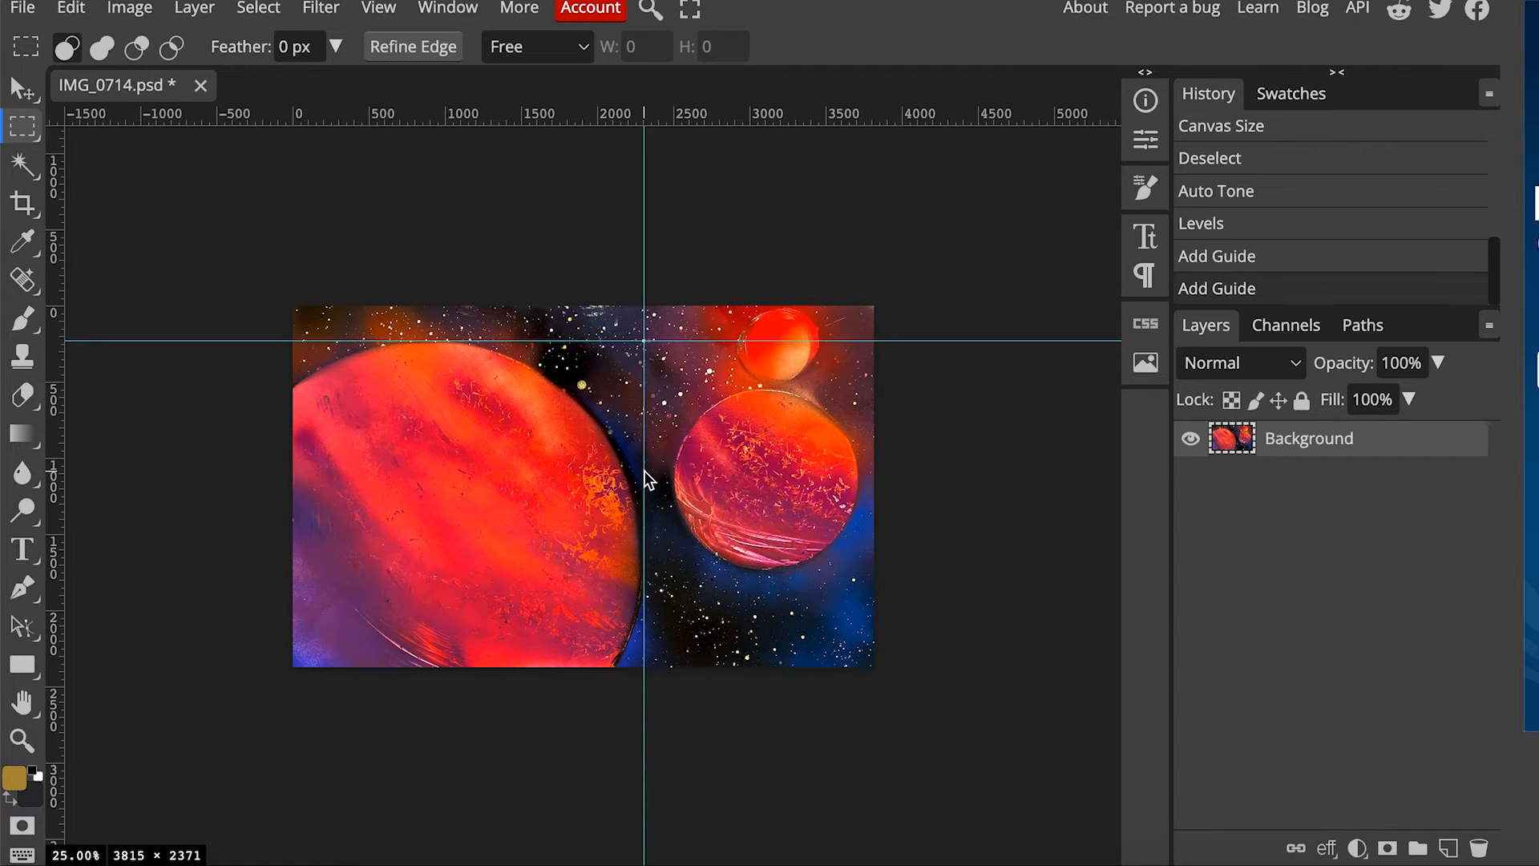
pyautogui.rightClick(22, 126)
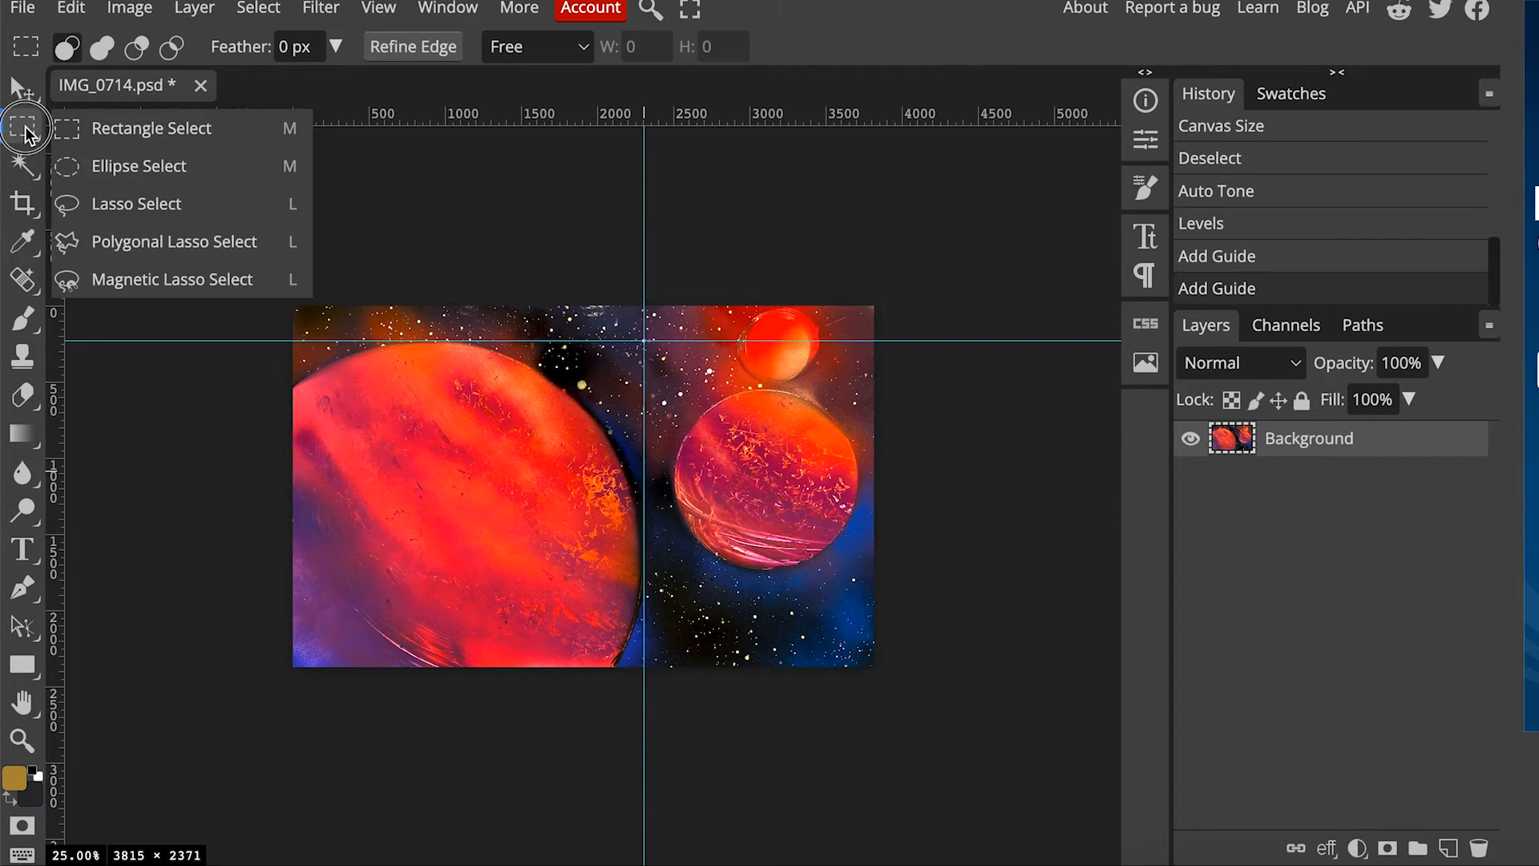
pyautogui.click(70, 166)
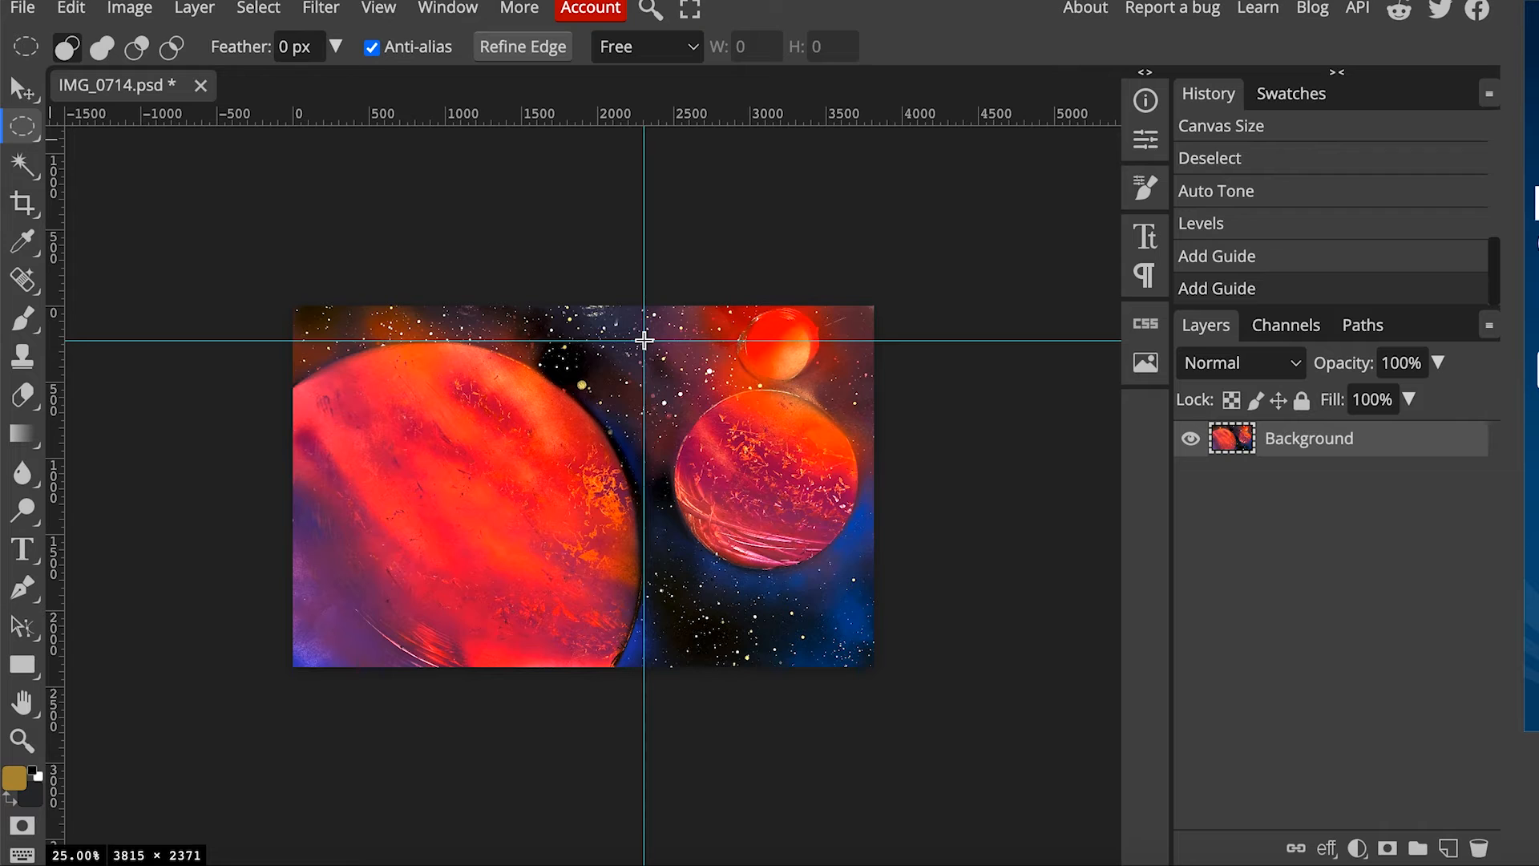
pyautogui.moveTo(644, 340); pyautogui.dragTo(24, 782)
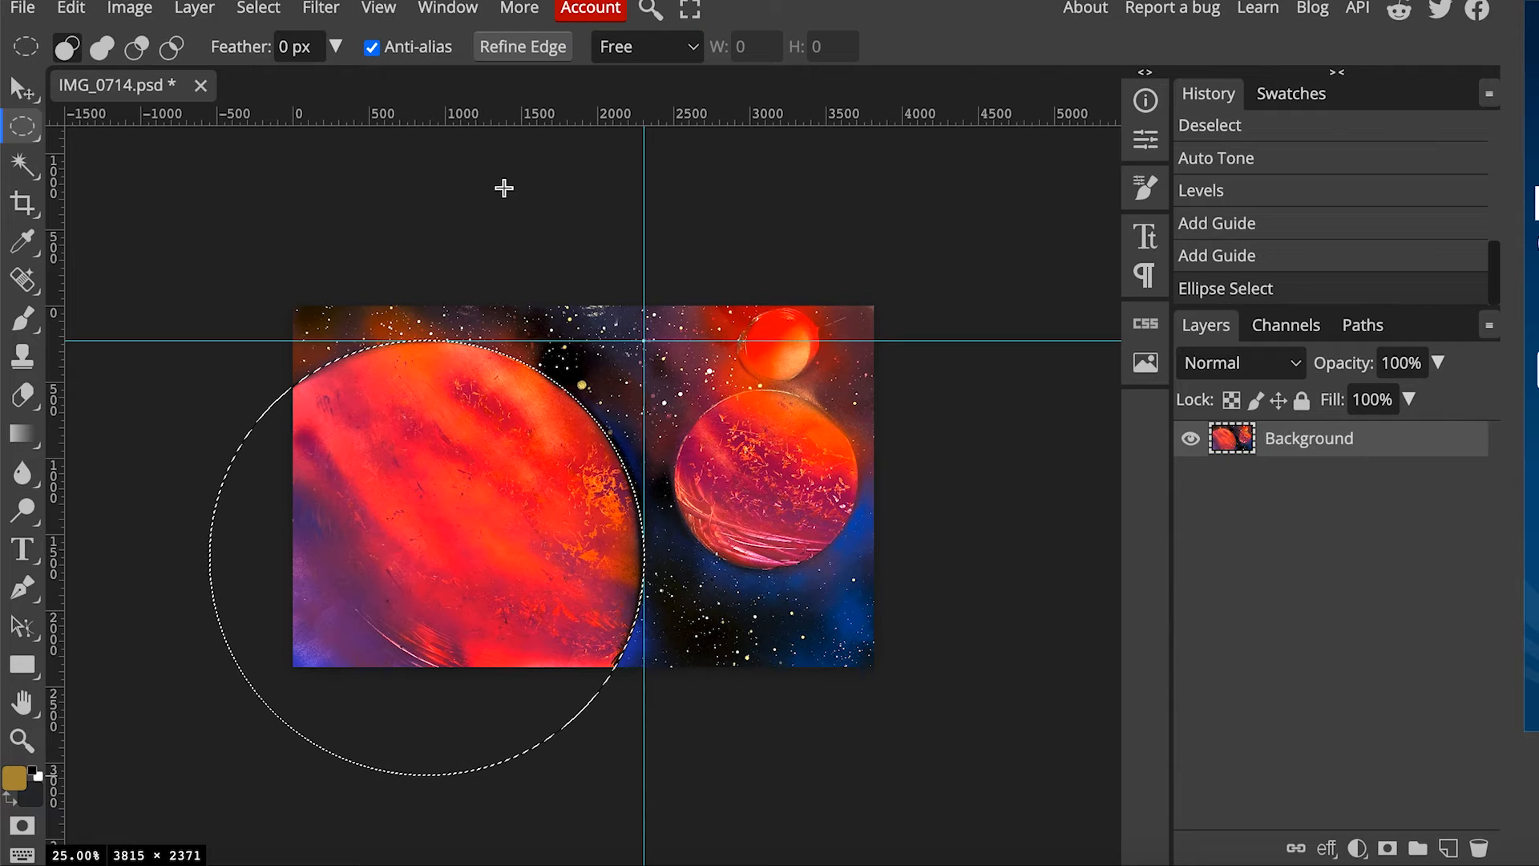
pyautogui.click(380, 9)
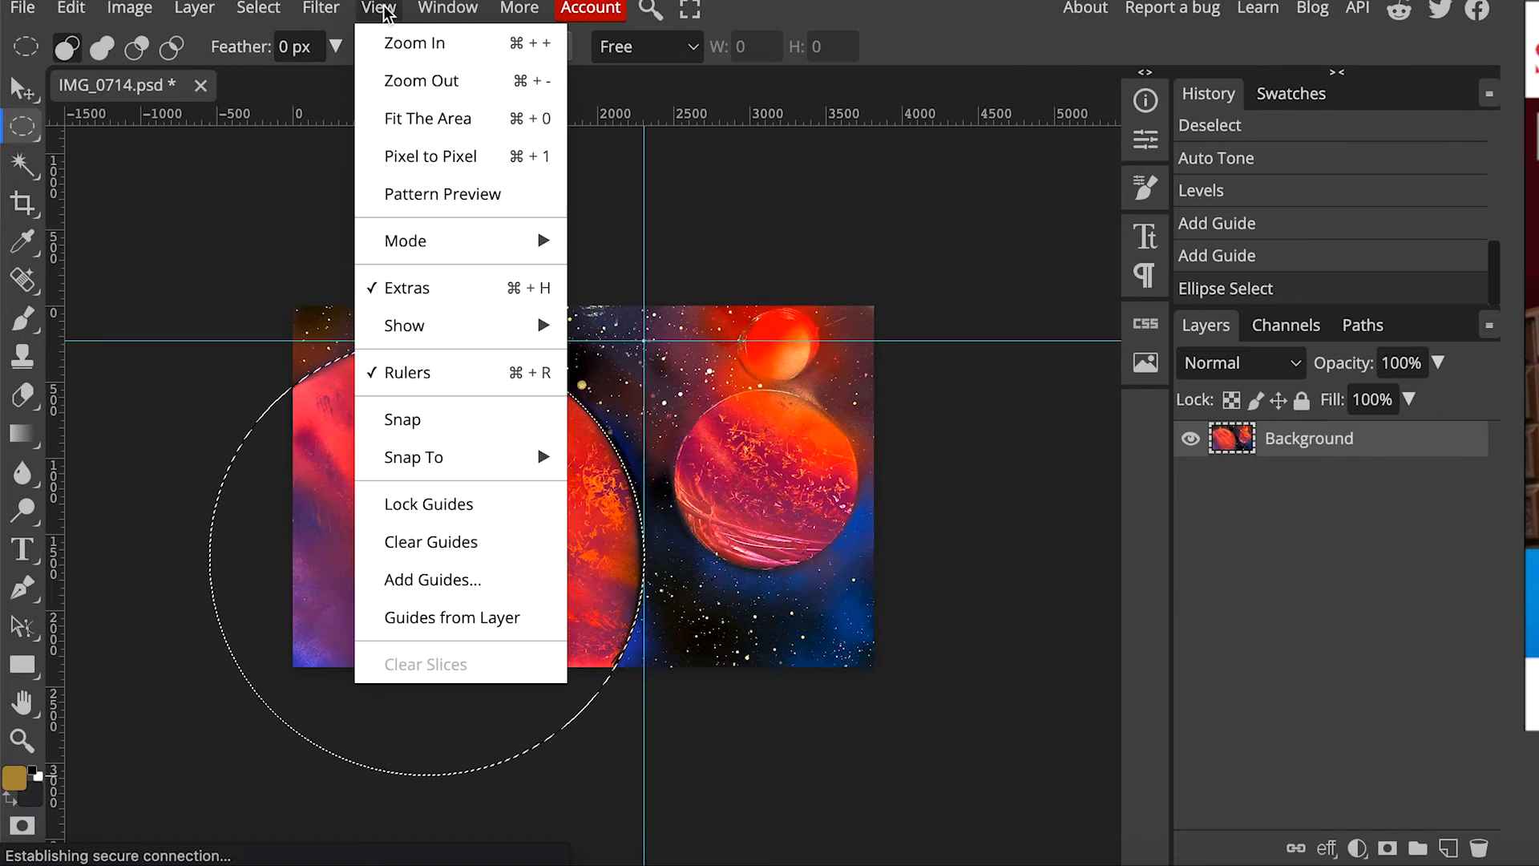
pyautogui.click(419, 539)
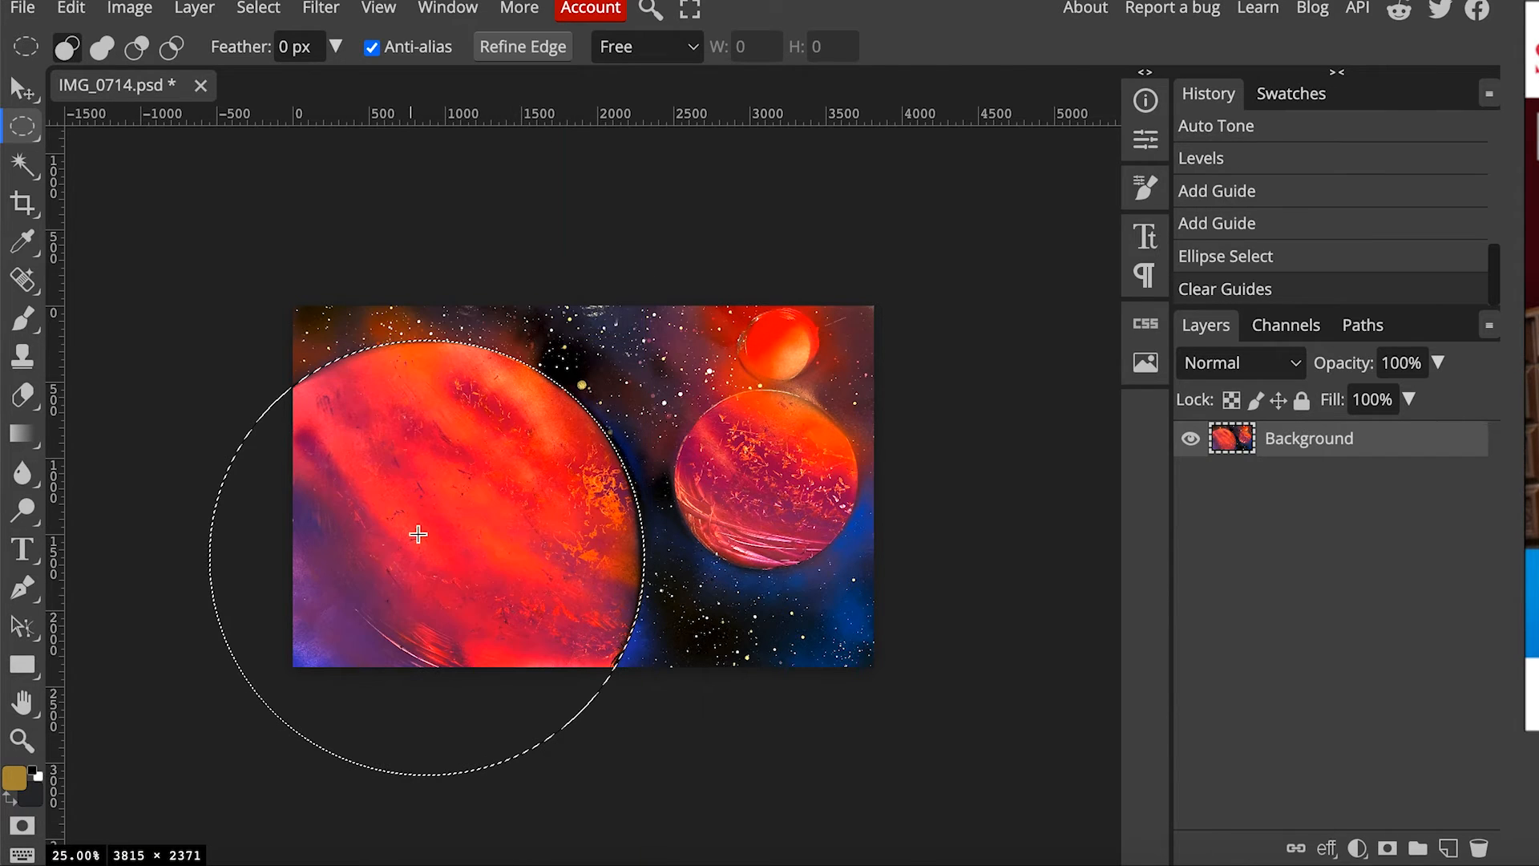
# Step: Clone smooth red paint from the large planet's interior over its rough edge beside the smaller planets, within the circular selection, and deselect
pyautogui.press('s')
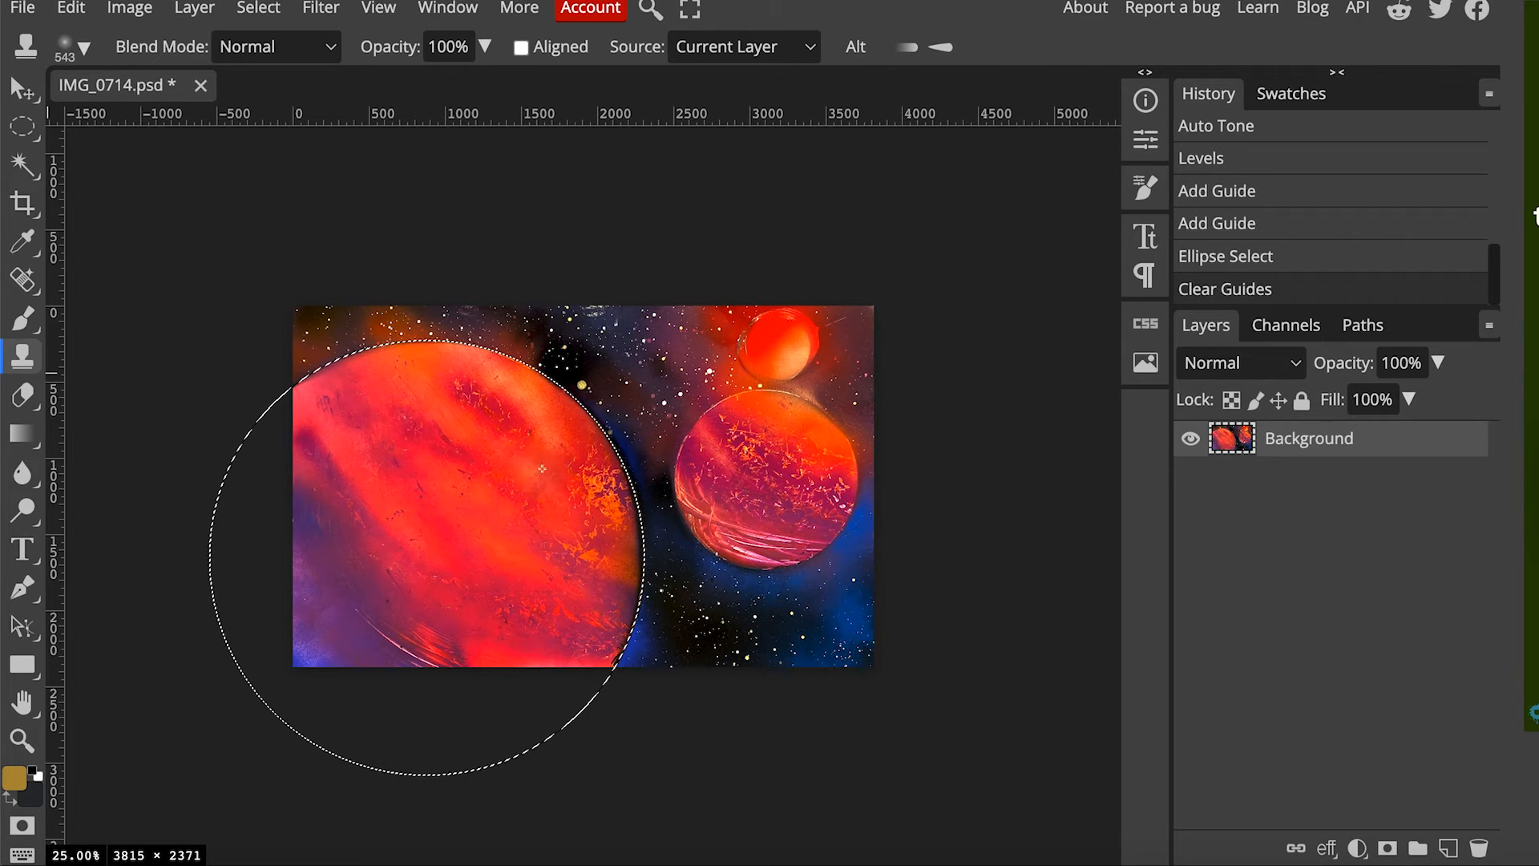
pyautogui.moveTo(540, 472)
pyautogui.mouseDown()
pyautogui.moveTo(575, 401)
pyautogui.moveTo(550, 377)
pyautogui.moveTo(610, 428)
pyautogui.moveTo(636, 541)
pyautogui.mouseUp()
pyautogui.keyDown('alt'); pyautogui.click(552, 376); pyautogui.keyUp('alt')
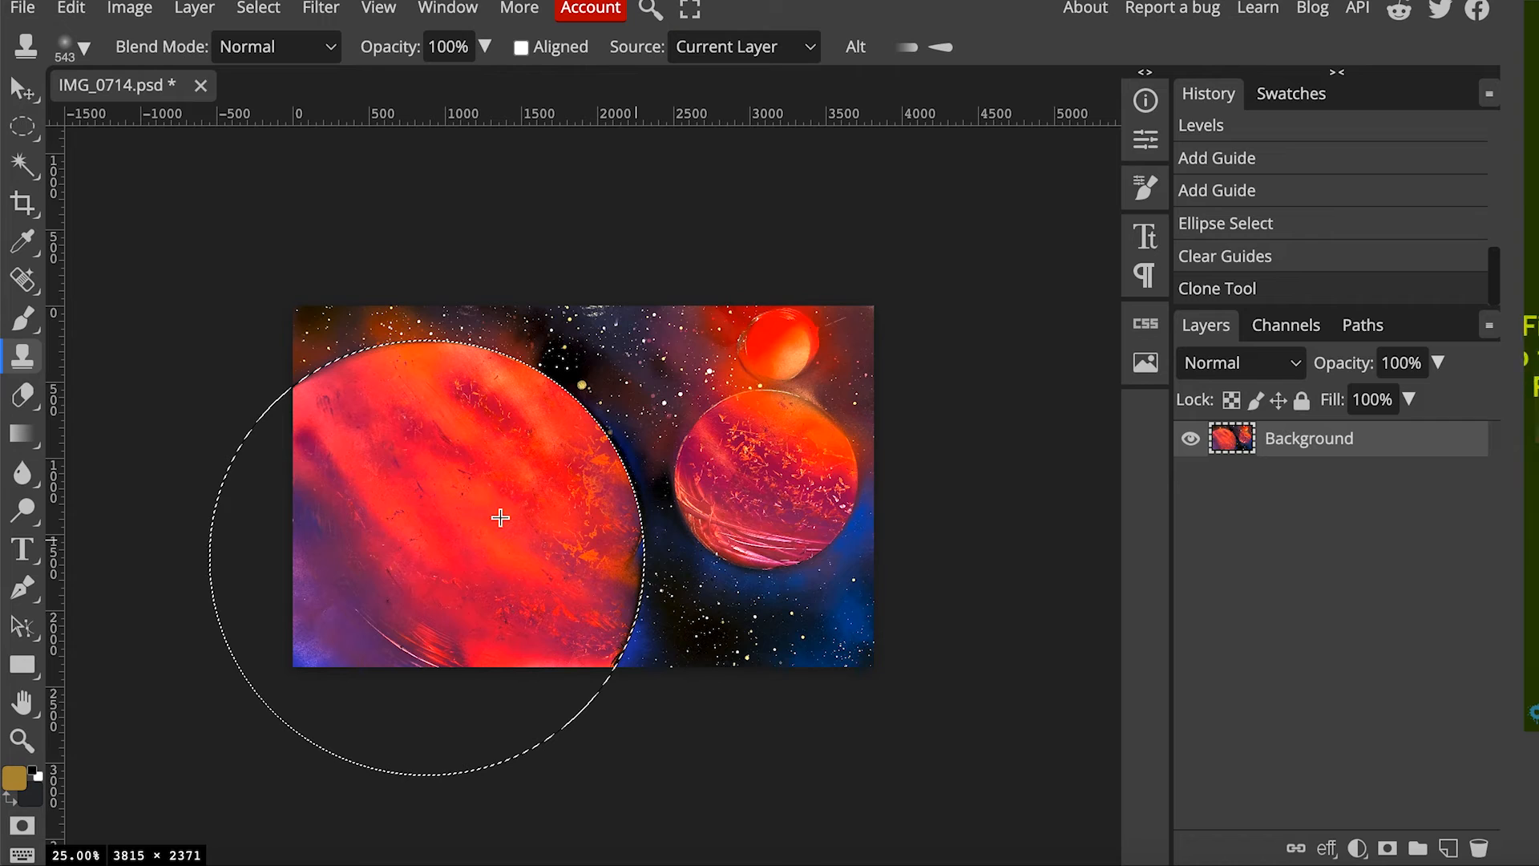
pyautogui.keyDown('alt'); pyautogui.click(500, 518); pyautogui.keyUp('alt')
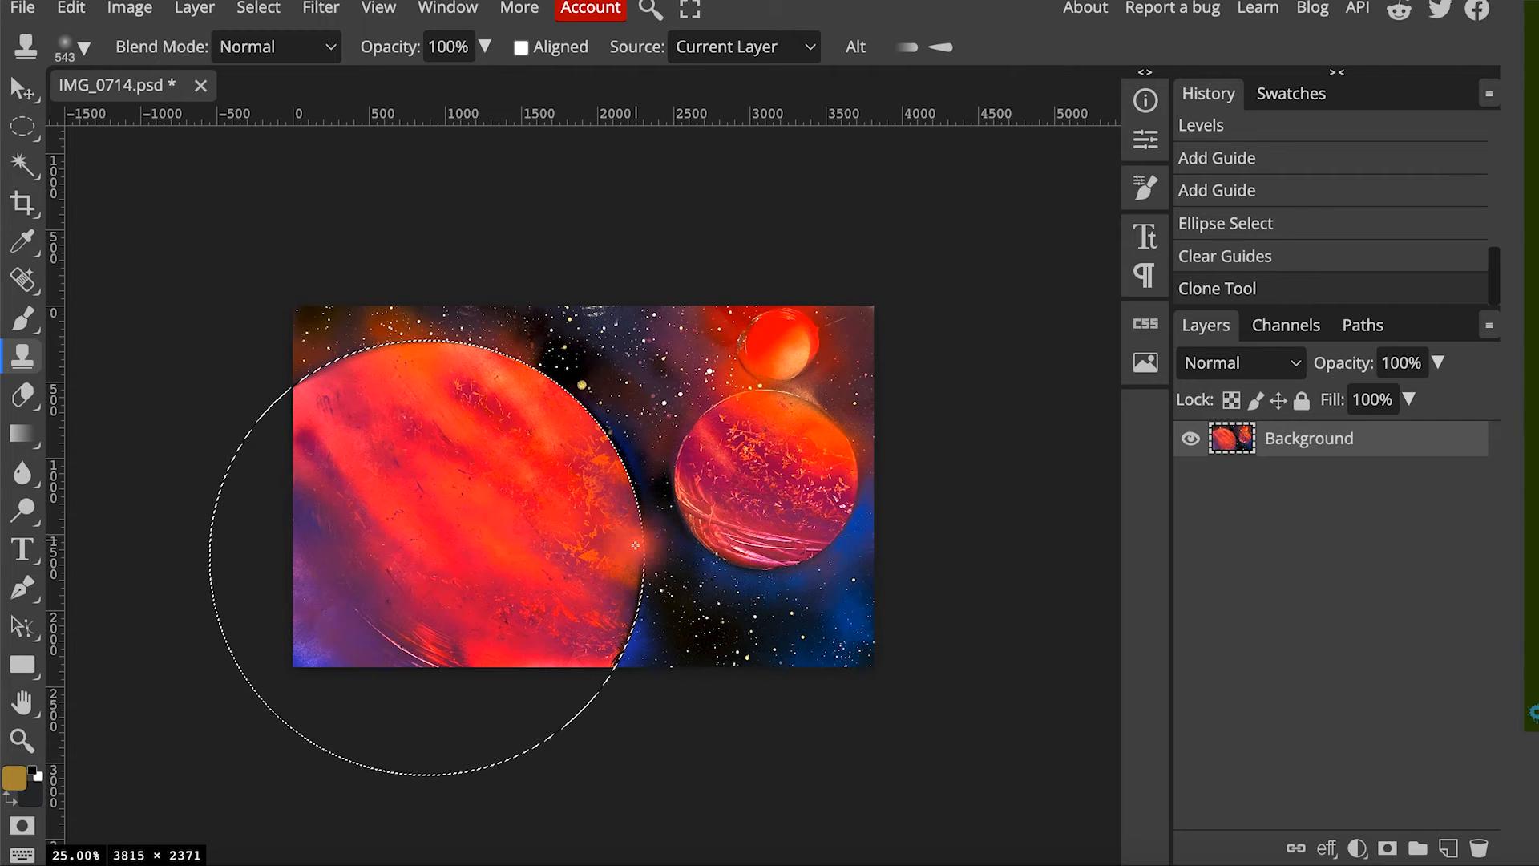
pyautogui.moveTo(637, 546)
pyautogui.mouseDown()
pyautogui.moveTo(633, 638)
pyautogui.moveTo(614, 670)
pyautogui.mouseUp()
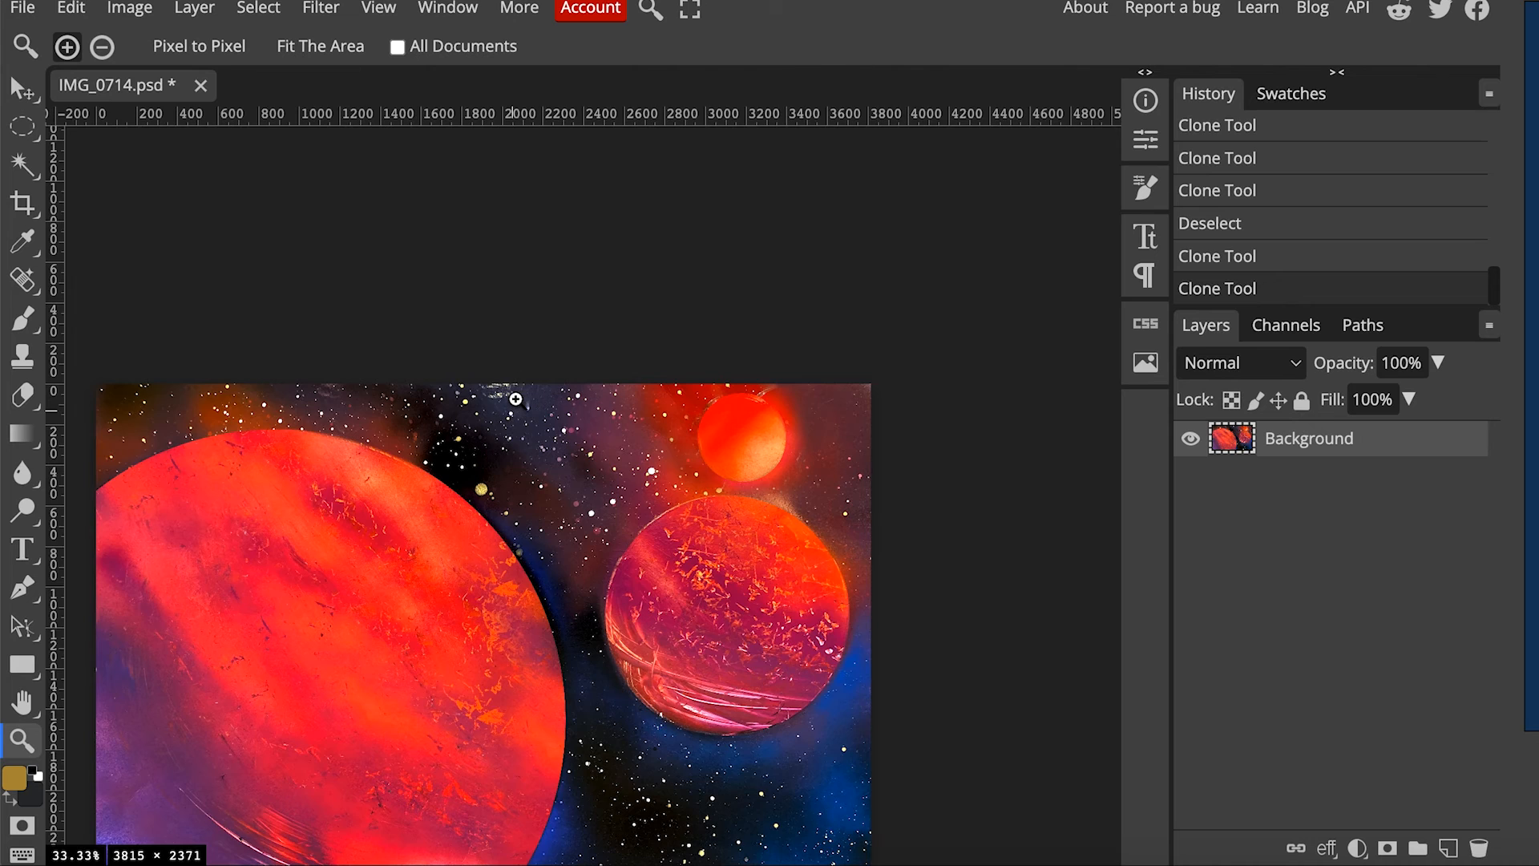
# Step: Clone nearby starry background over the pale scuff marks at the painting's upper edge at 50% opacity
pyautogui.click(516, 398)
pyautogui.click(515, 398)
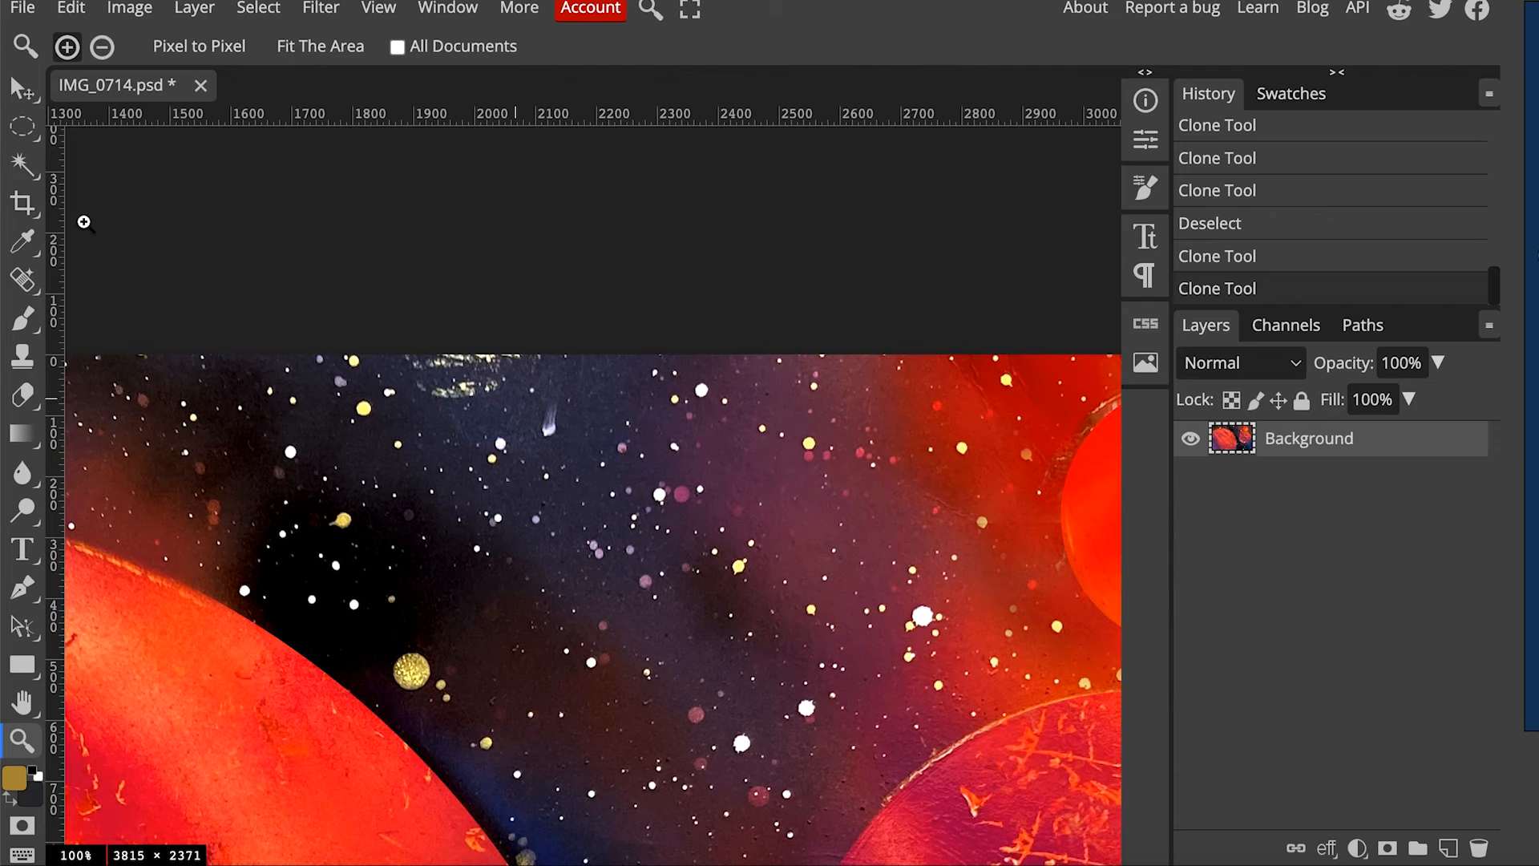
pyautogui.click(22, 355)
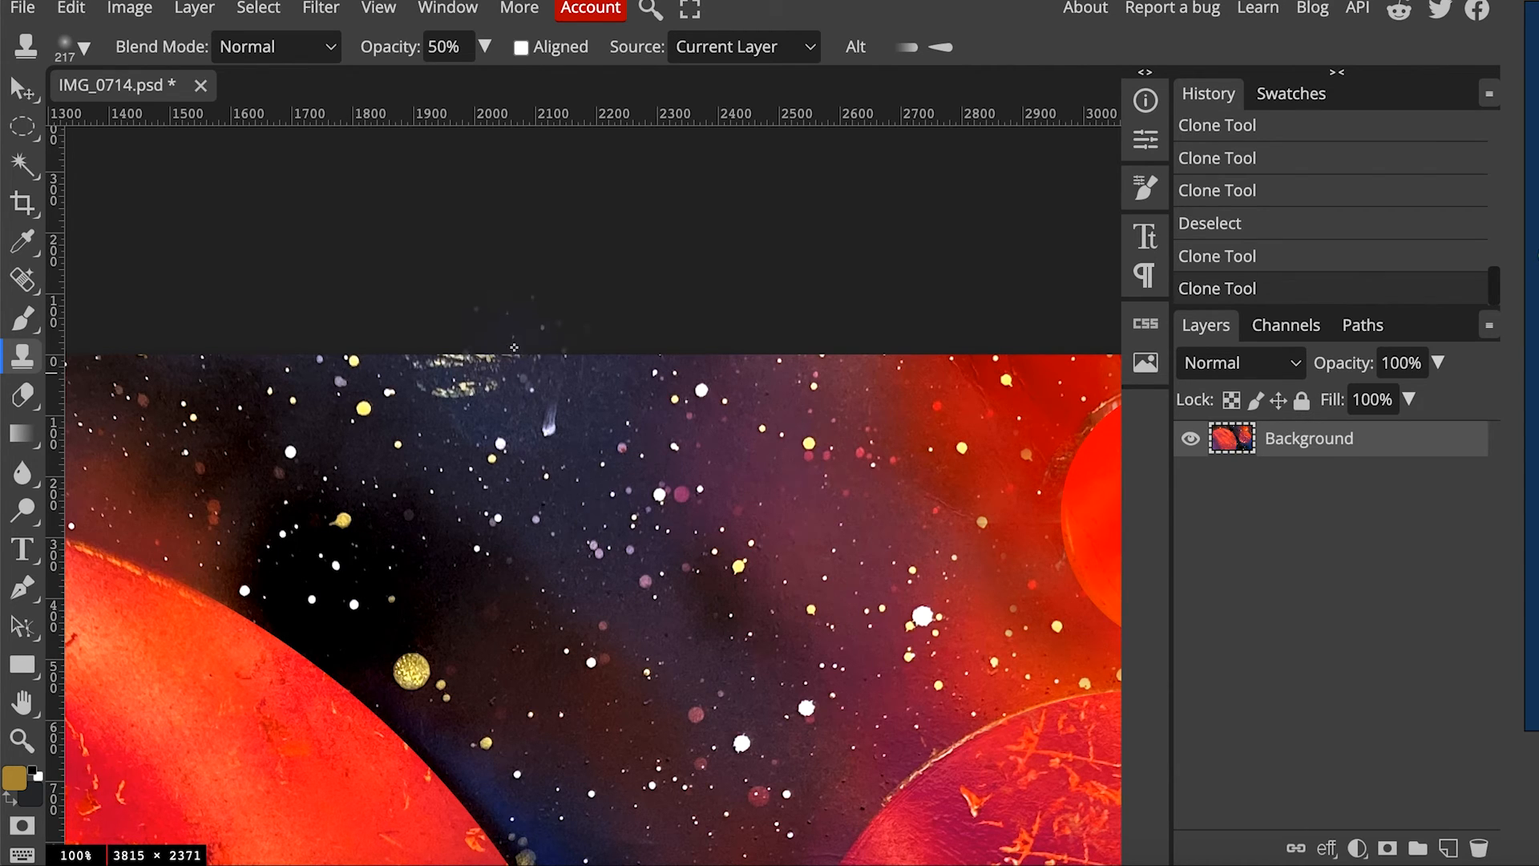
pyautogui.moveTo(457, 353); pyautogui.dragTo(413, 361)
# Step: Set the clone opacity to 100% and clone out the small pale streak and the remaining scuffs at the painting's upper edge
pyautogui.press('0')
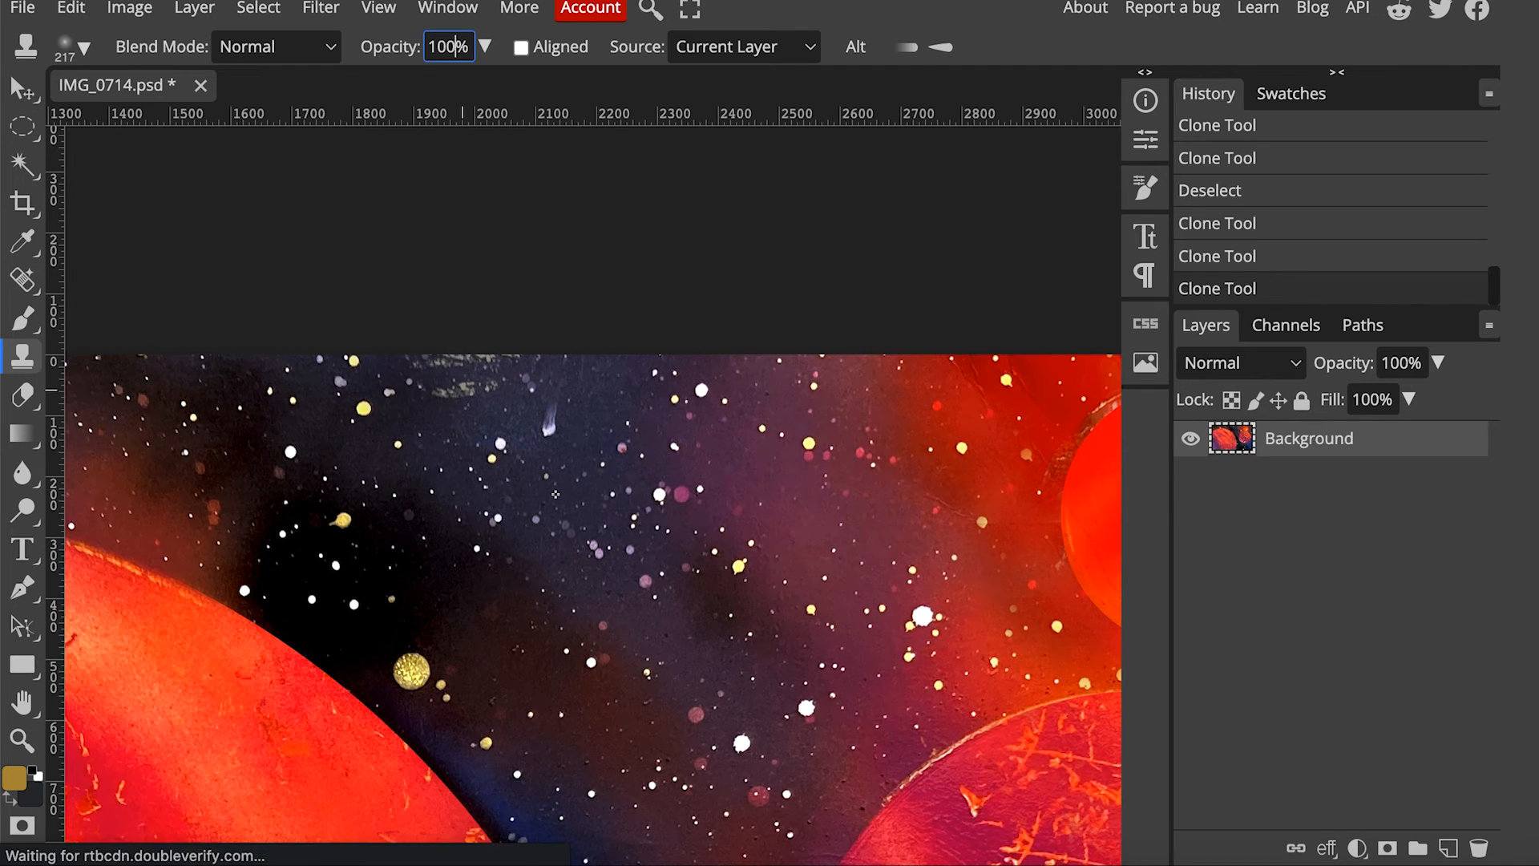
pyautogui.click(556, 494)
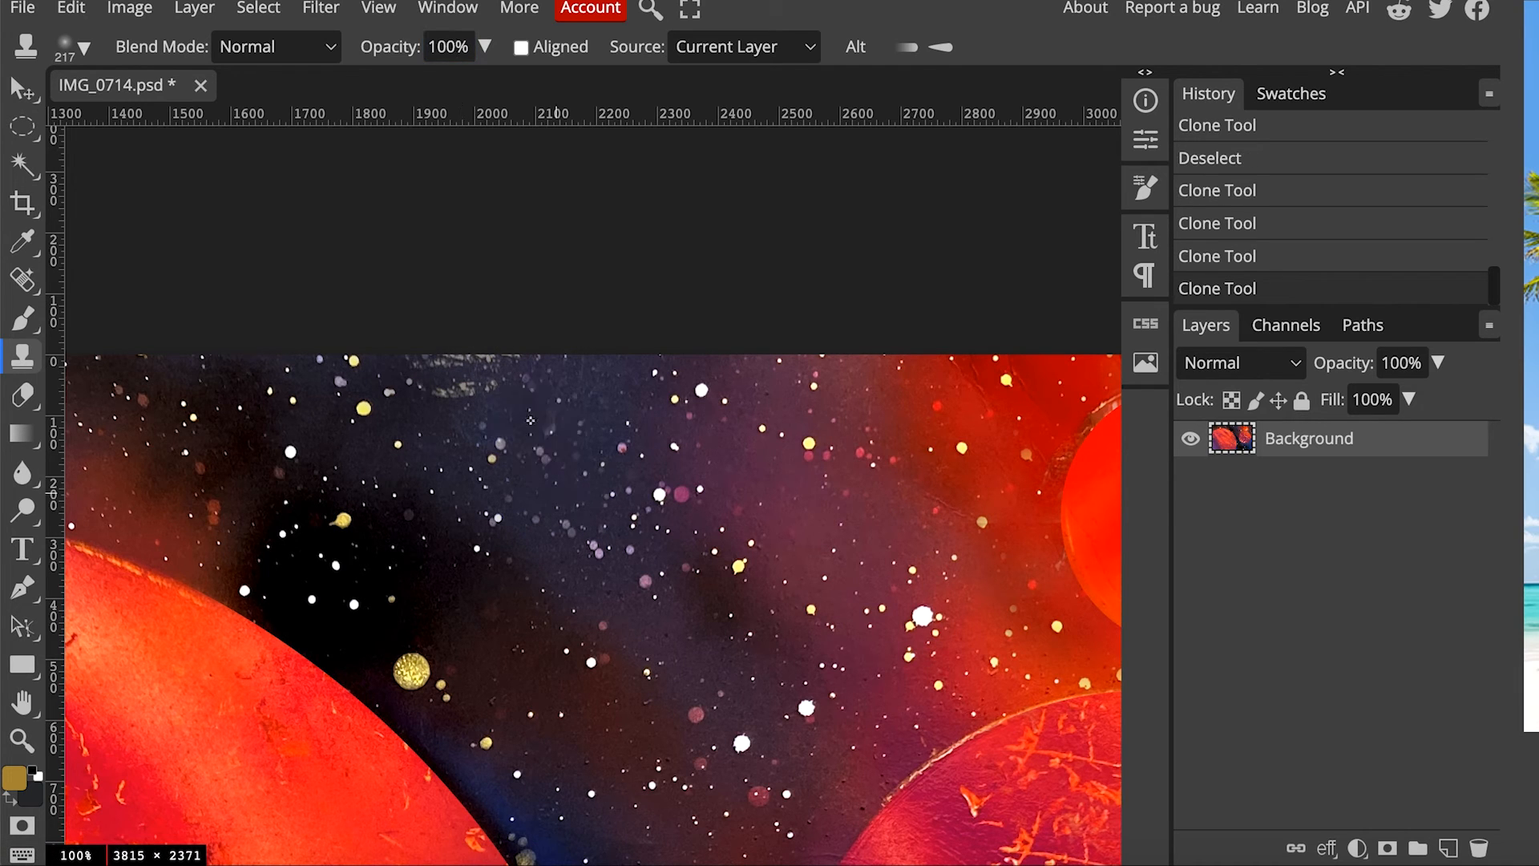
pyautogui.moveTo(511, 371)
pyautogui.mouseDown()
pyautogui.moveTo(418, 365)
pyautogui.moveTo(455, 361)
pyautogui.mouseUp()
pyautogui.hotkey('ctrl', '-')
pyautogui.hotkey('ctrl', '-')
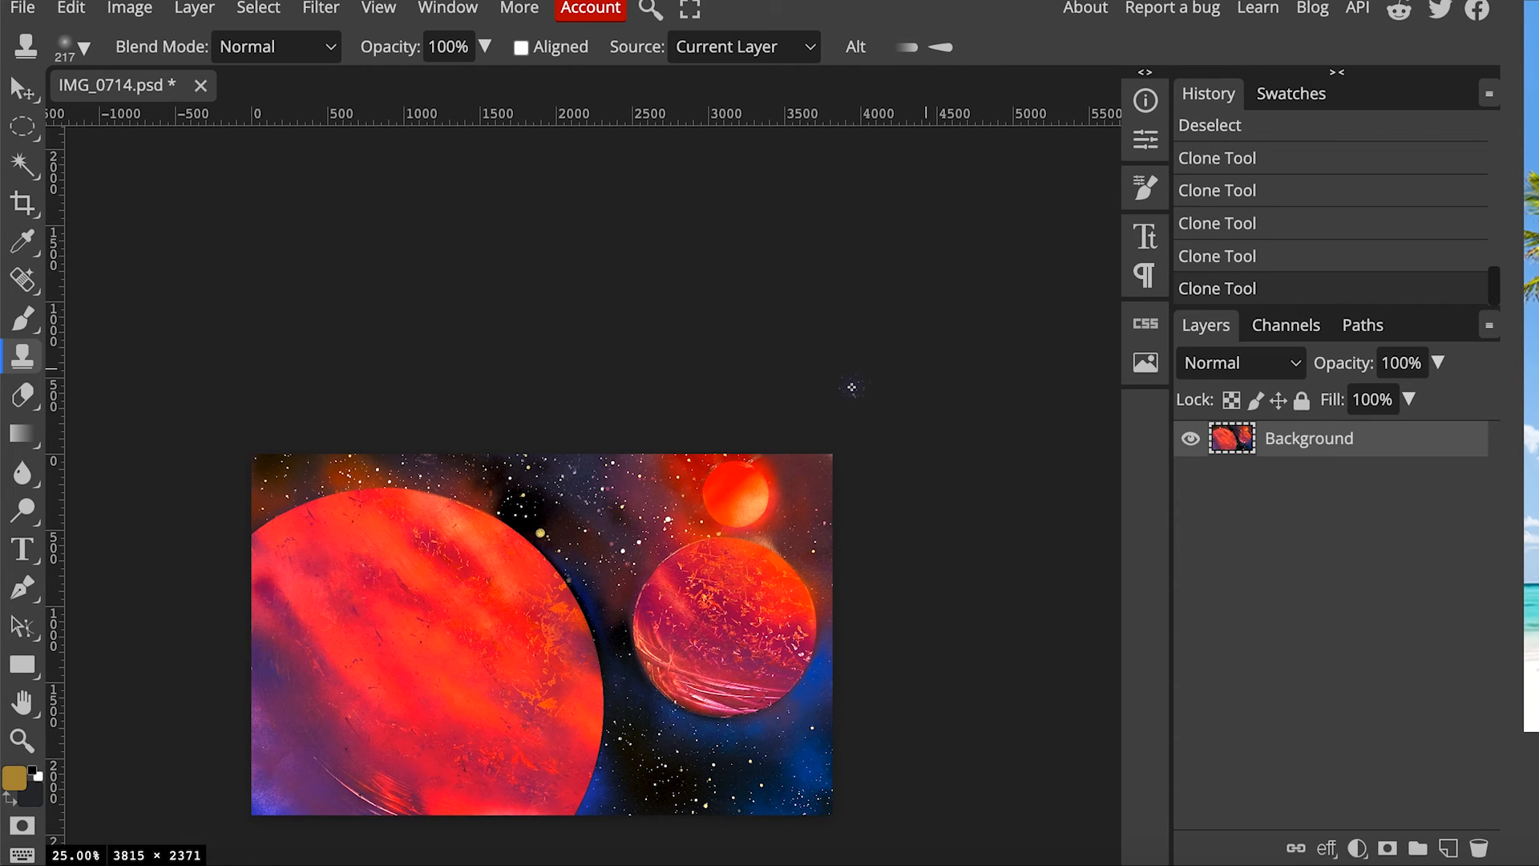